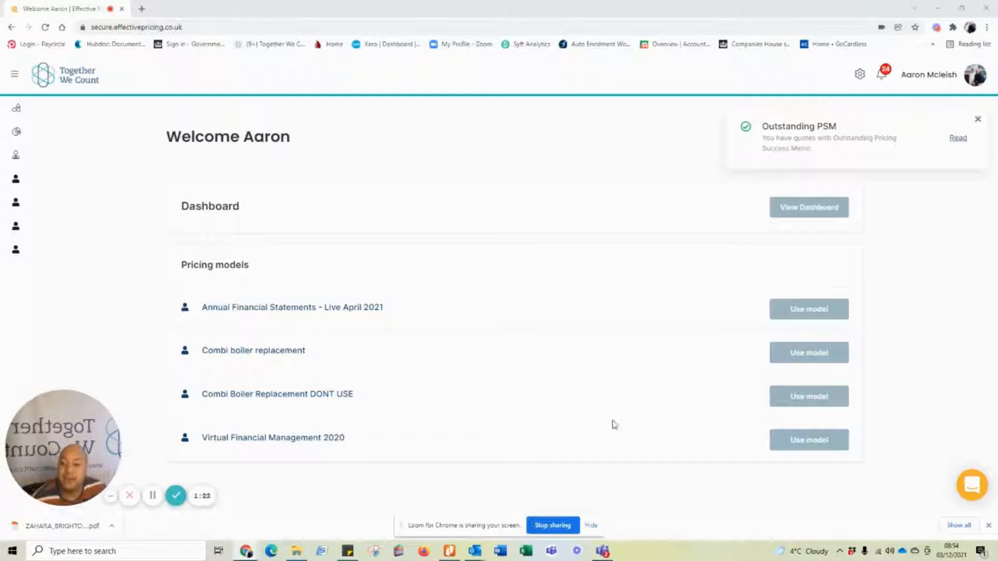
# - Start a quote from the Combi boiler replacement pricing model for the test client, with the client type Prospect
pyautogui.click(797, 358)
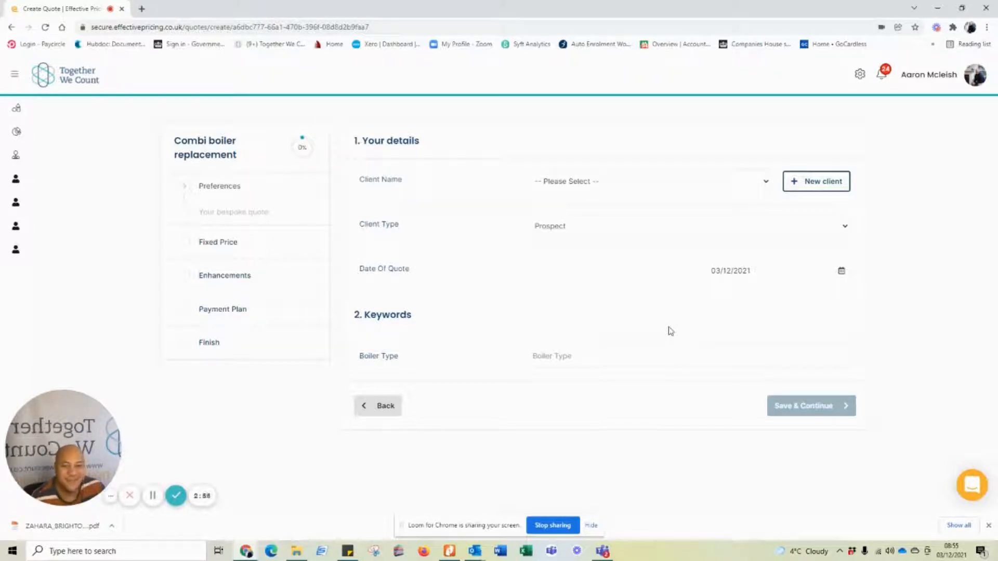
pyautogui.click(630, 190)
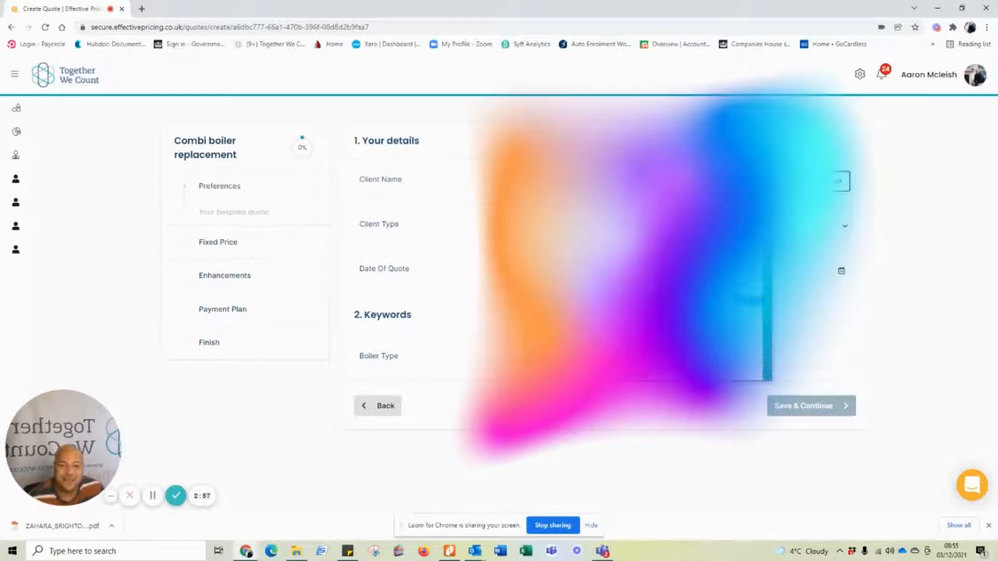
pyautogui.click(619, 244)
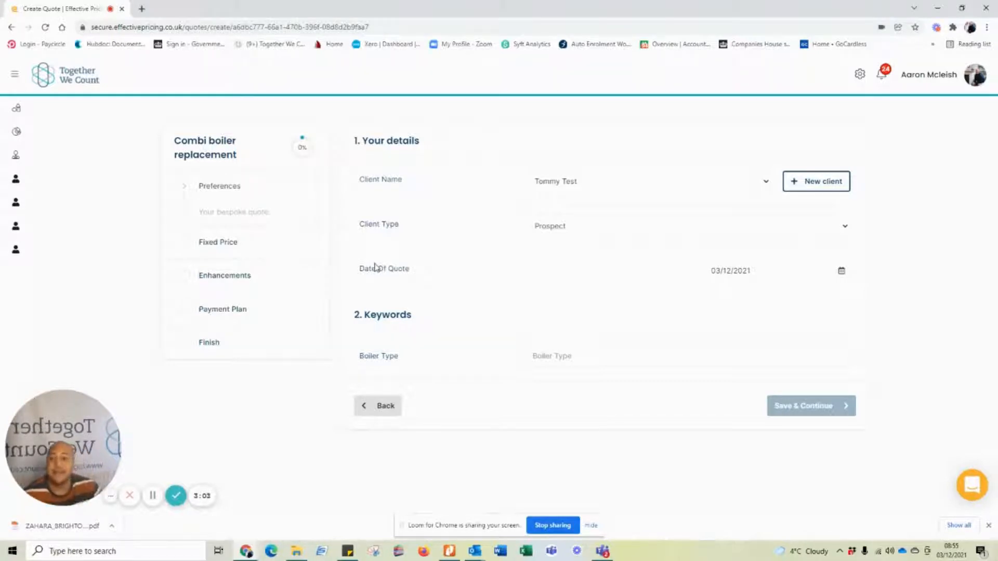
pyautogui.click(549, 234)
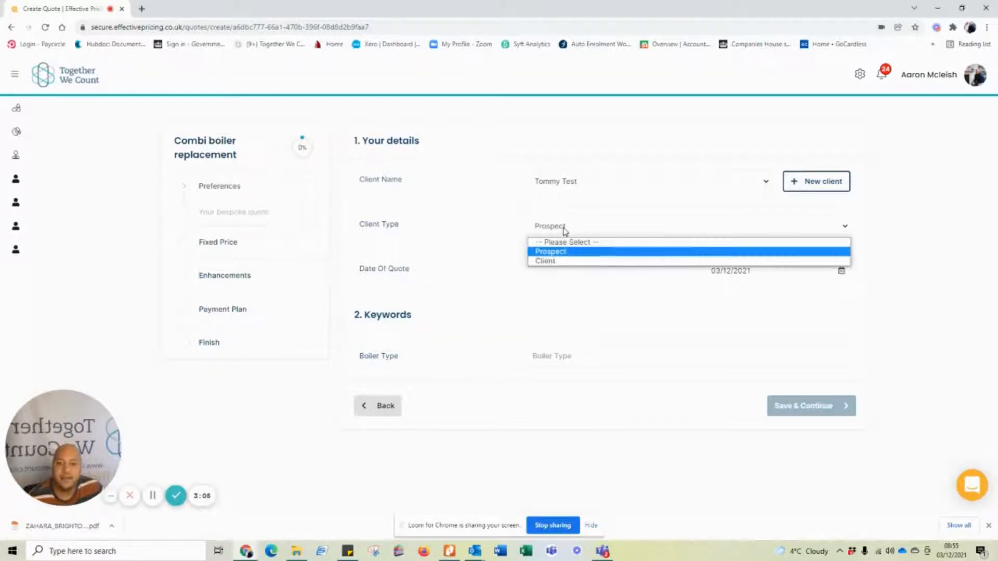
pyautogui.click(562, 253)
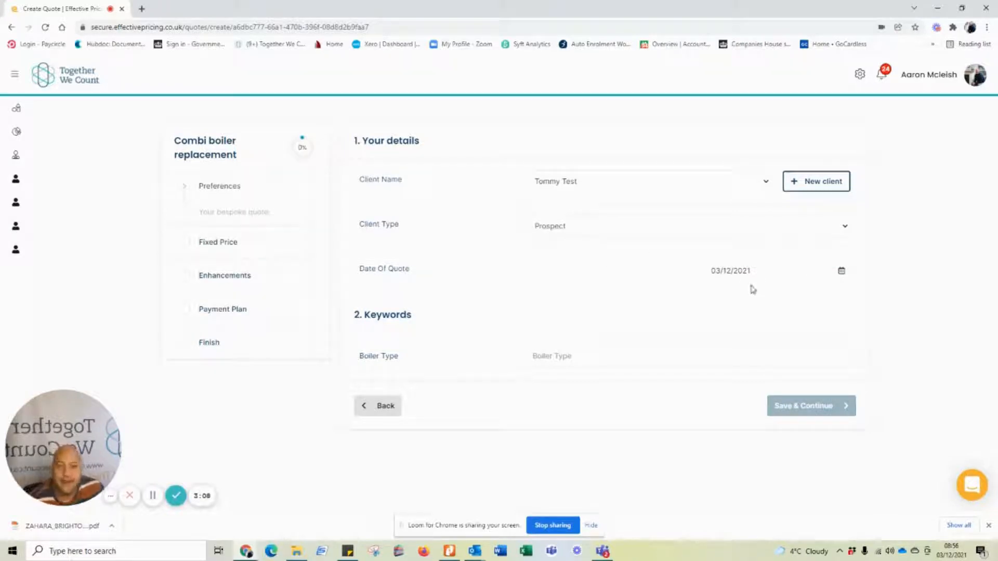
# - Enter "Worcester TWC" as the boiler type keyword and save the quote preferences
pyautogui.click(563, 357)
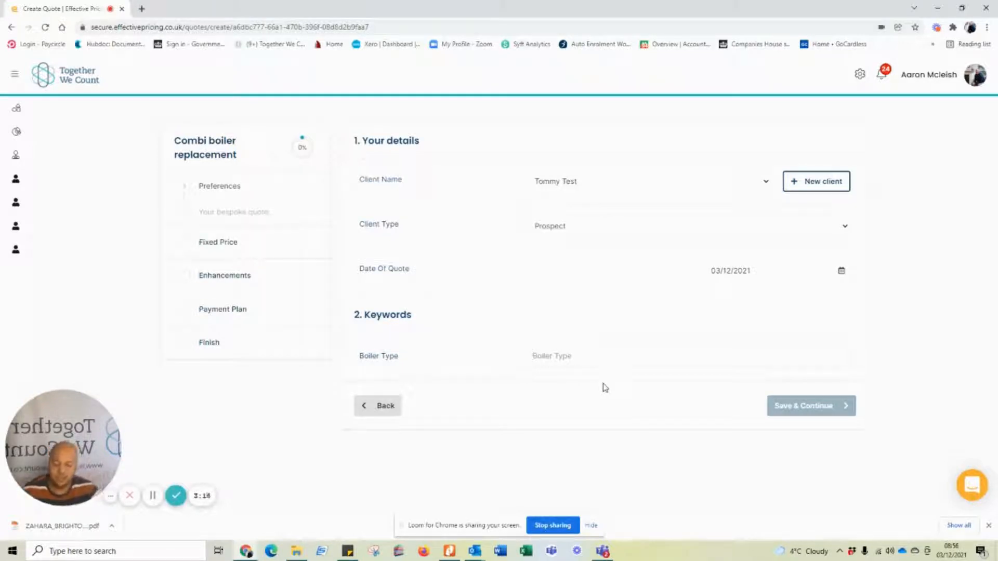
pyautogui.write('Worcester')
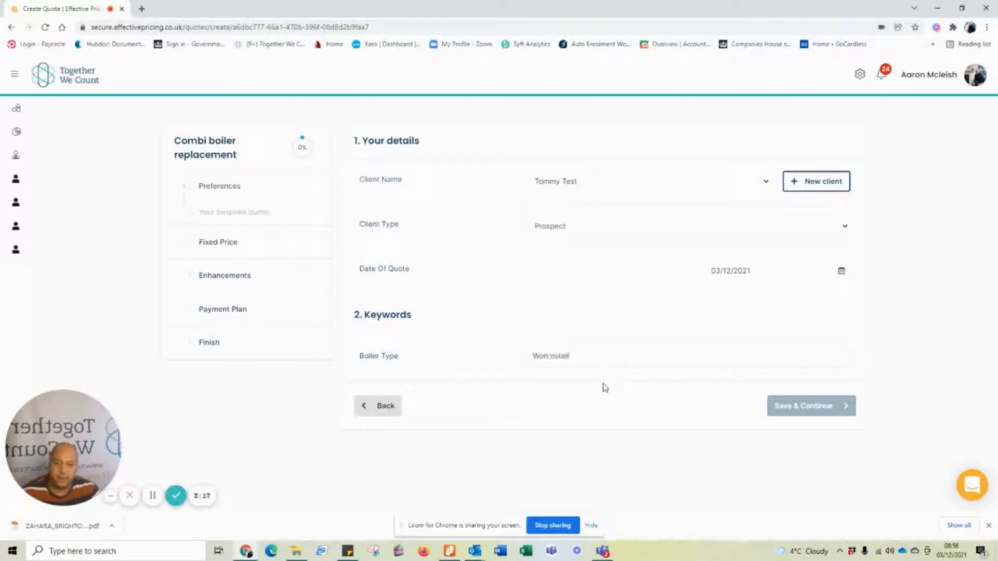
pyautogui.write(' TWO')
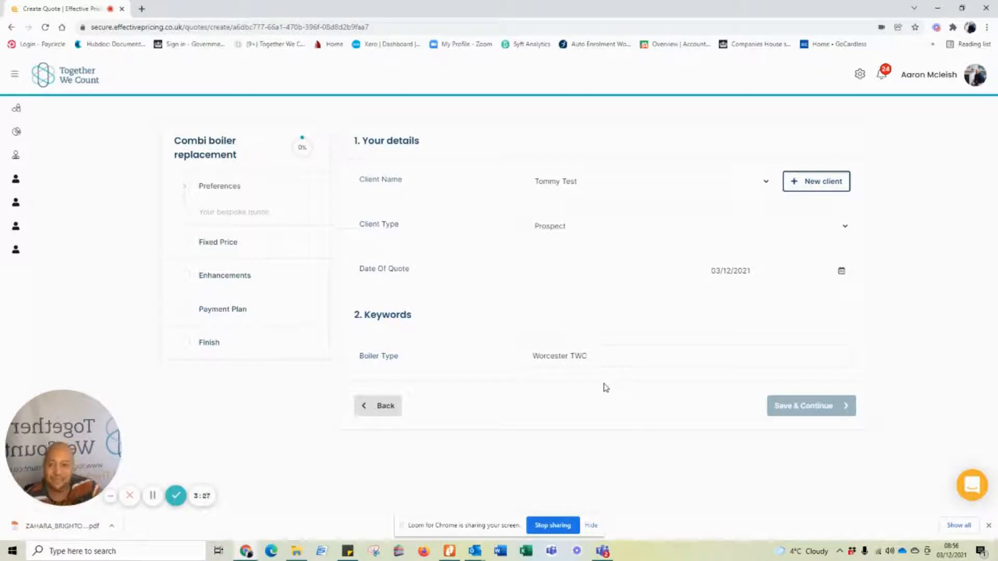
pyautogui.click(809, 414)
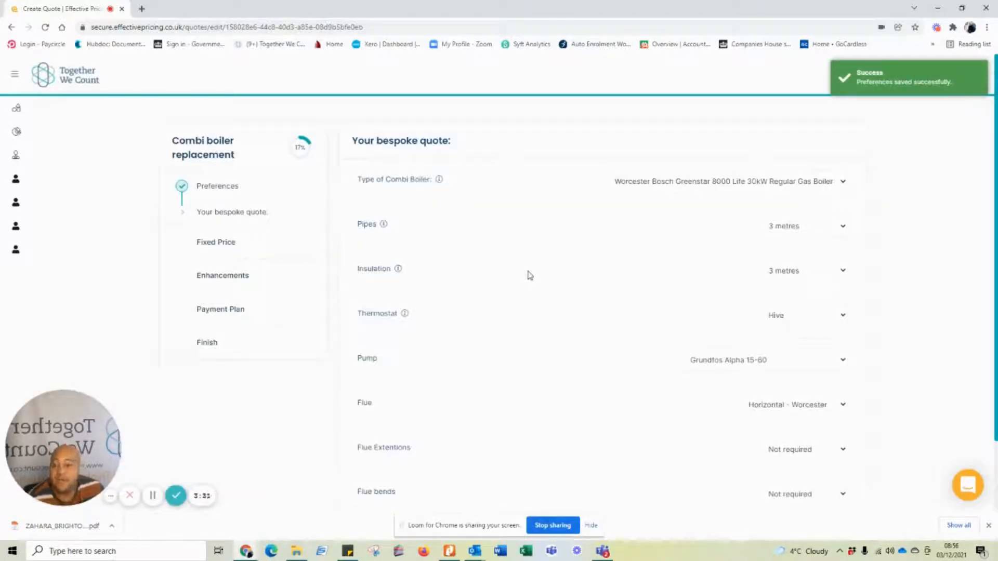
# - Configure the quote with the Worcester Bosch Greenstar 30Ri Regular Gas Boiler, 12 metres of pipes and 6 metres of insulation
pyautogui.click(706, 182)
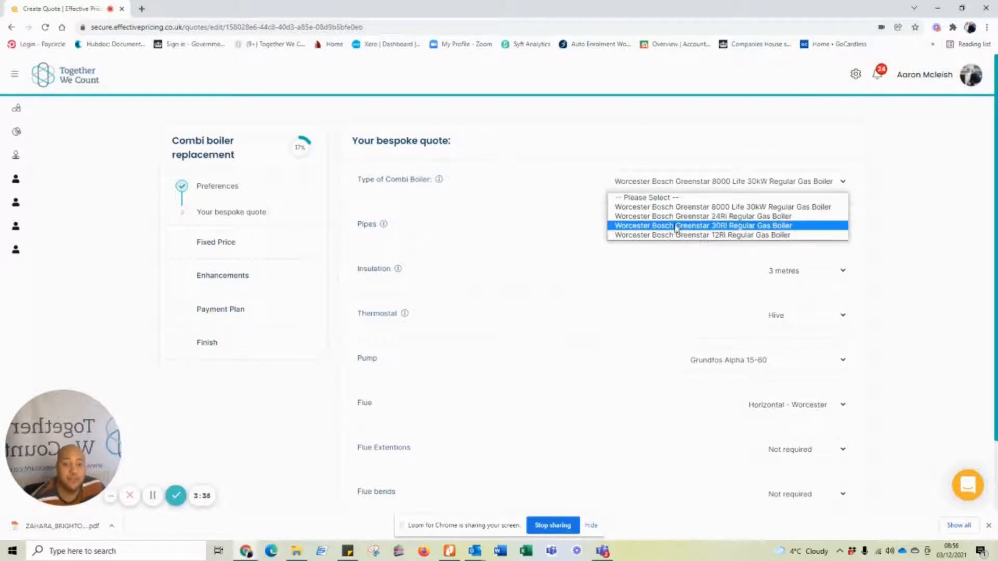
pyautogui.click(677, 231)
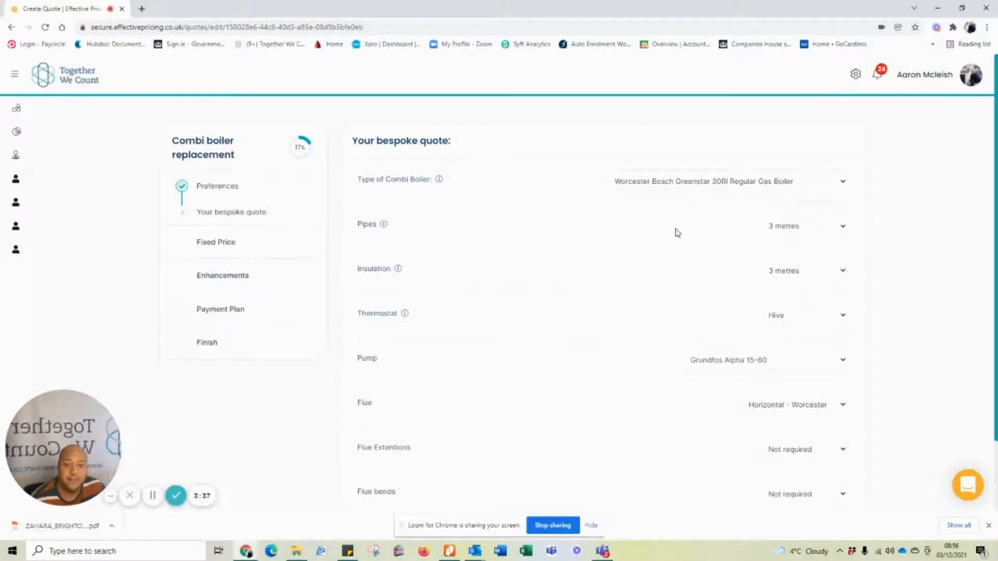
pyautogui.click(803, 227)
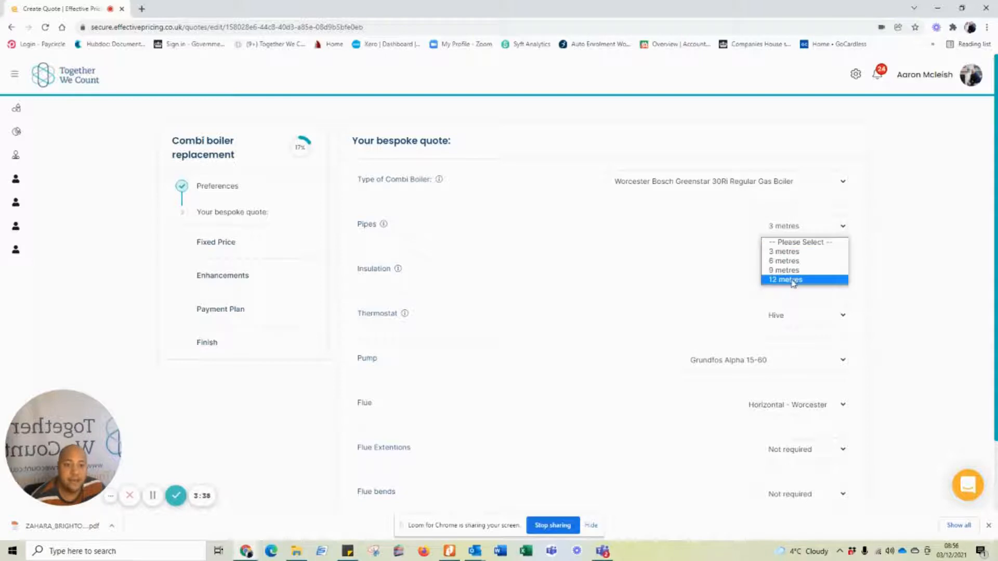
pyautogui.click(792, 282)
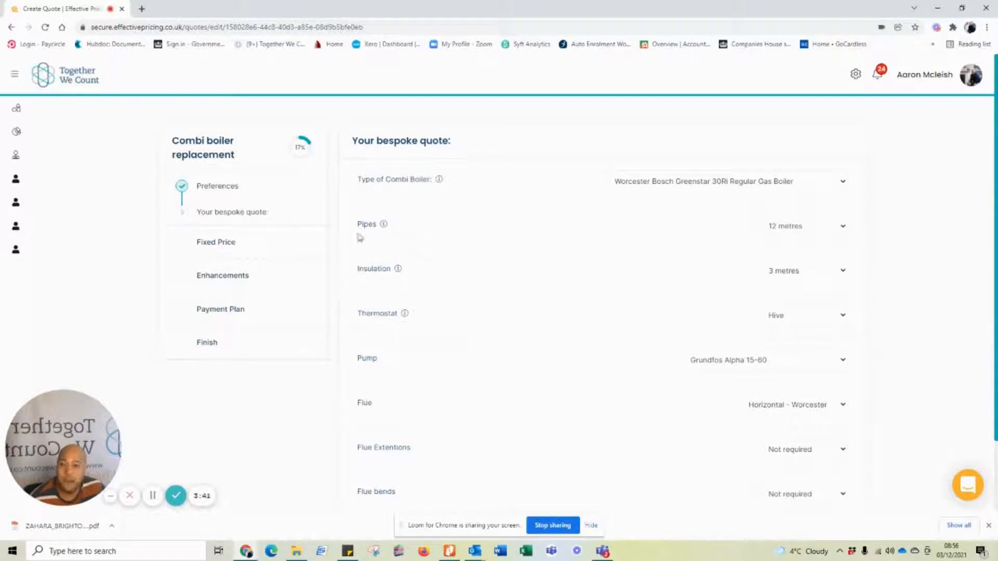
pyautogui.click(810, 275)
pyautogui.click(795, 305)
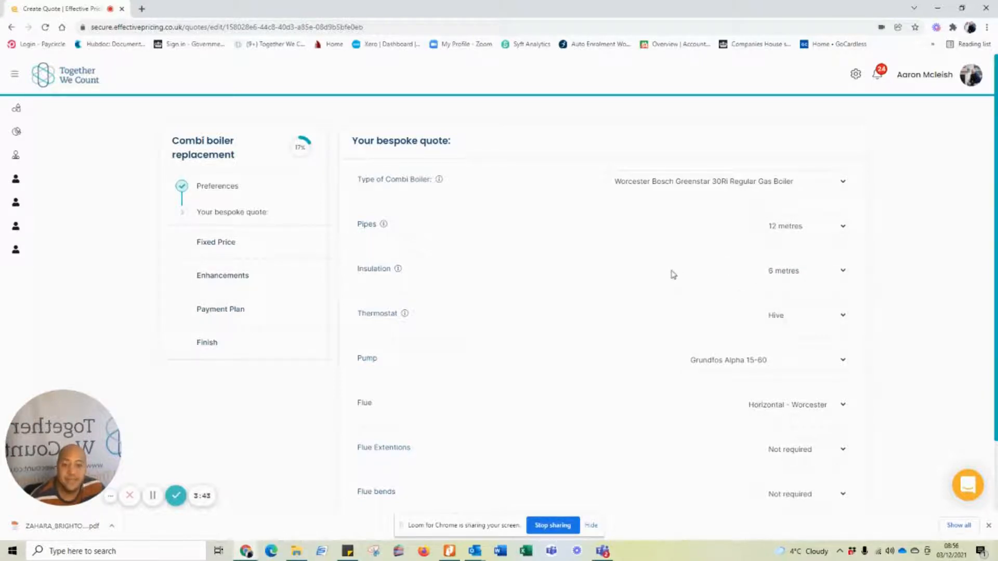
# - Choose the Hive thermostat and the Grundfos Alpha 15-60 pump for the bespoke quote
pyautogui.click(826, 319)
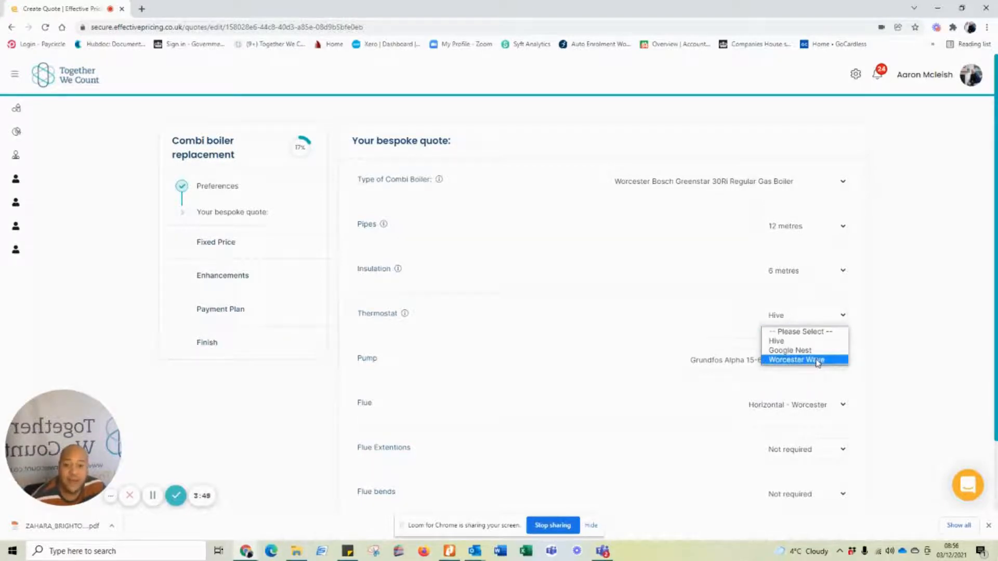
pyautogui.click(780, 342)
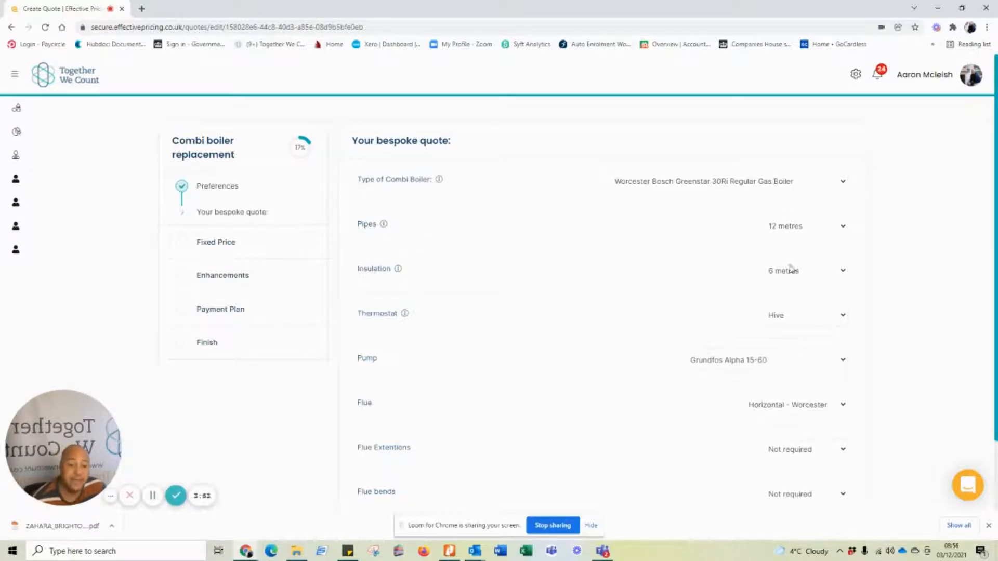
pyautogui.click(777, 360)
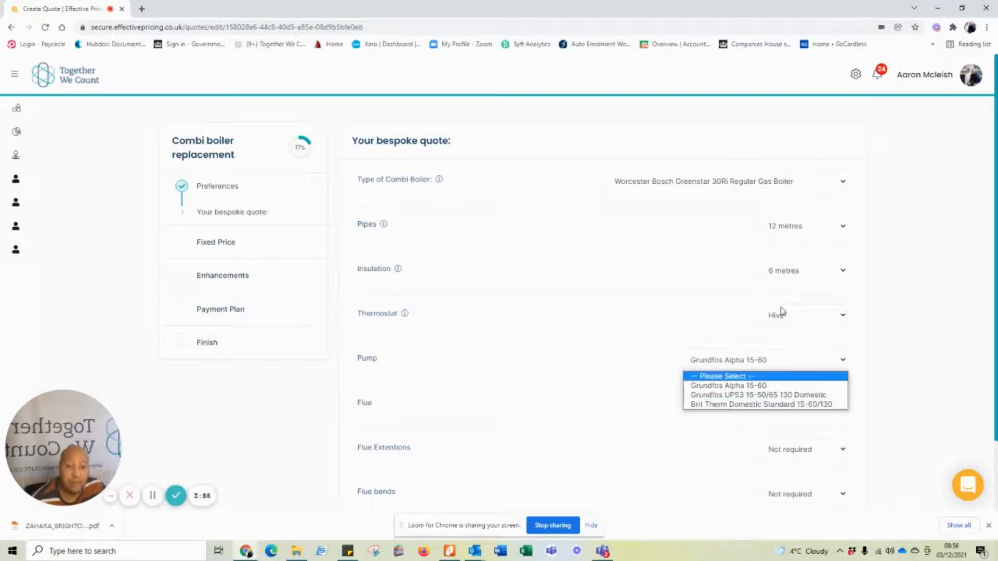
pyautogui.scroll(-1, 792, 404)
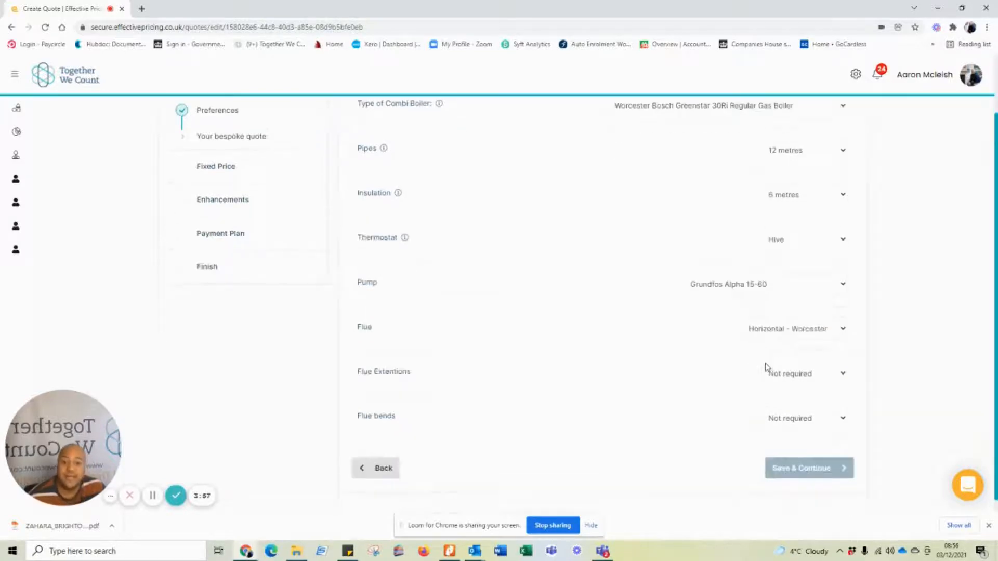
pyautogui.click(778, 333)
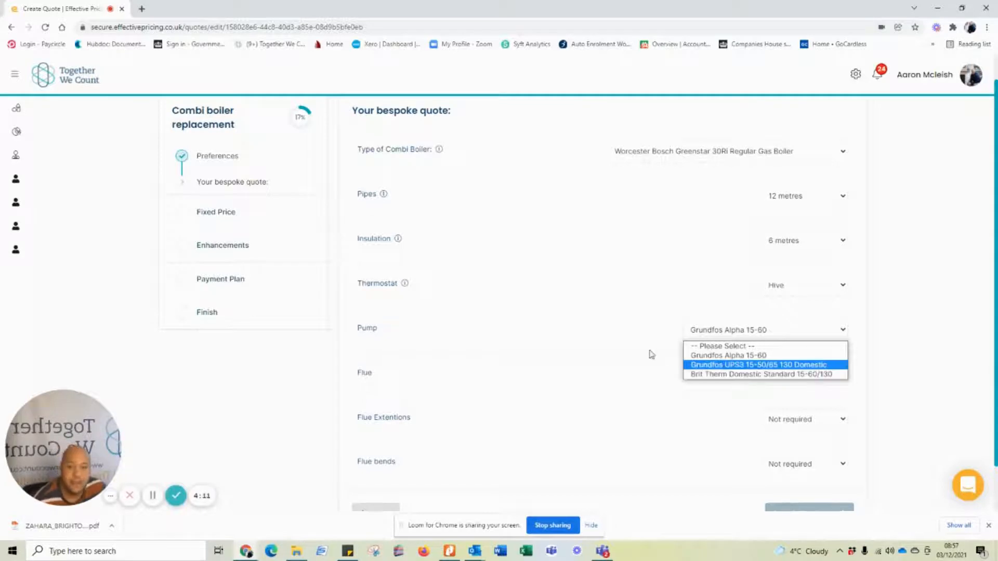
pyautogui.click(734, 356)
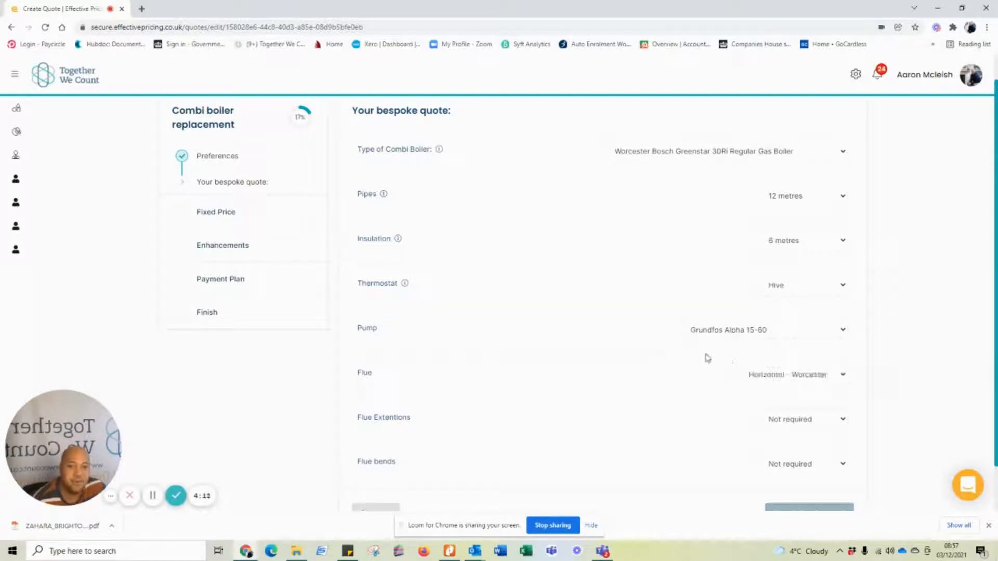
# - Specify a Horizontal - Worcester flue with 1 horizontal extension and 1 bend, and save the bespoke quote section
pyautogui.click(805, 380)
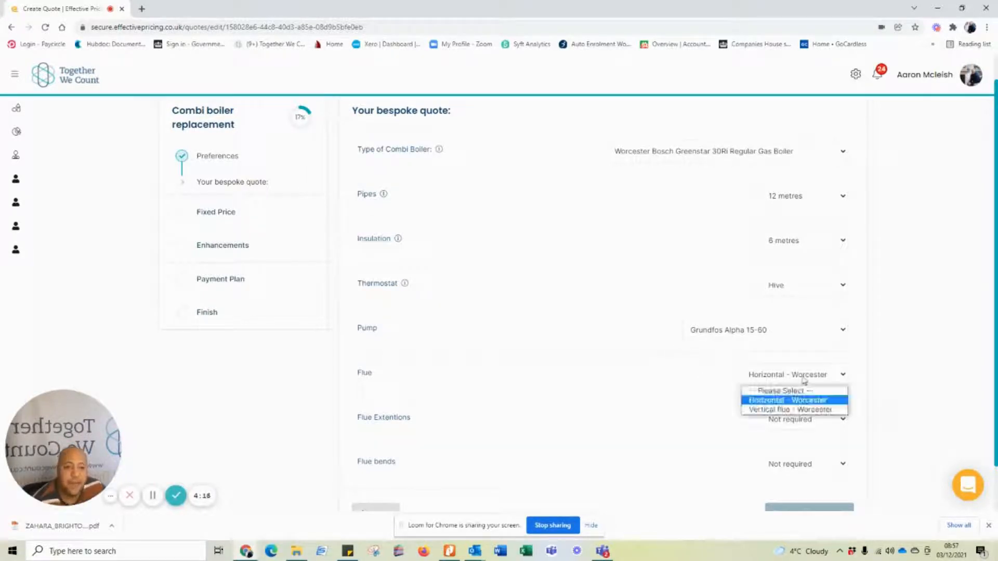
pyautogui.click(774, 402)
pyautogui.click(798, 419)
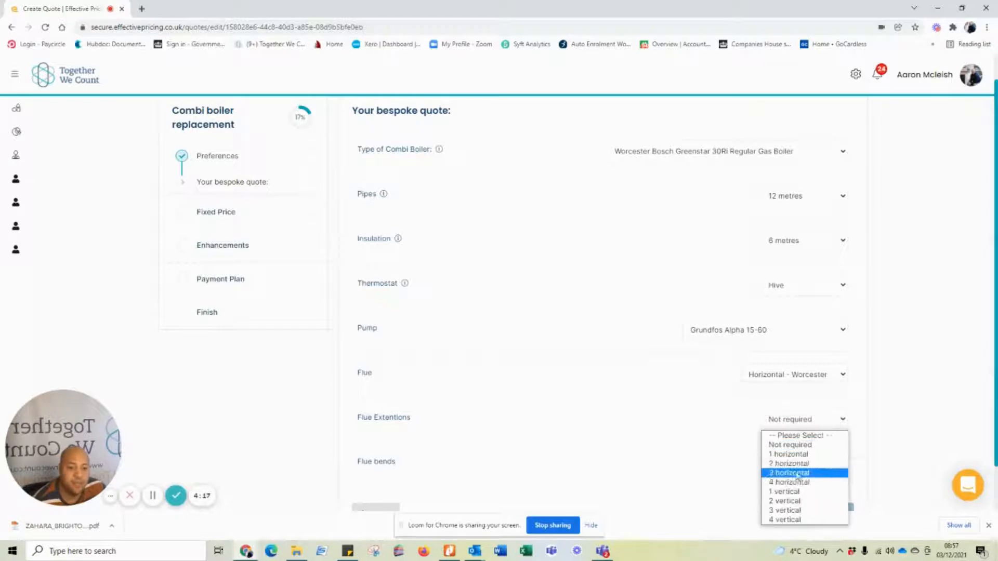
pyautogui.click(785, 454)
pyautogui.click(800, 465)
pyautogui.click(795, 499)
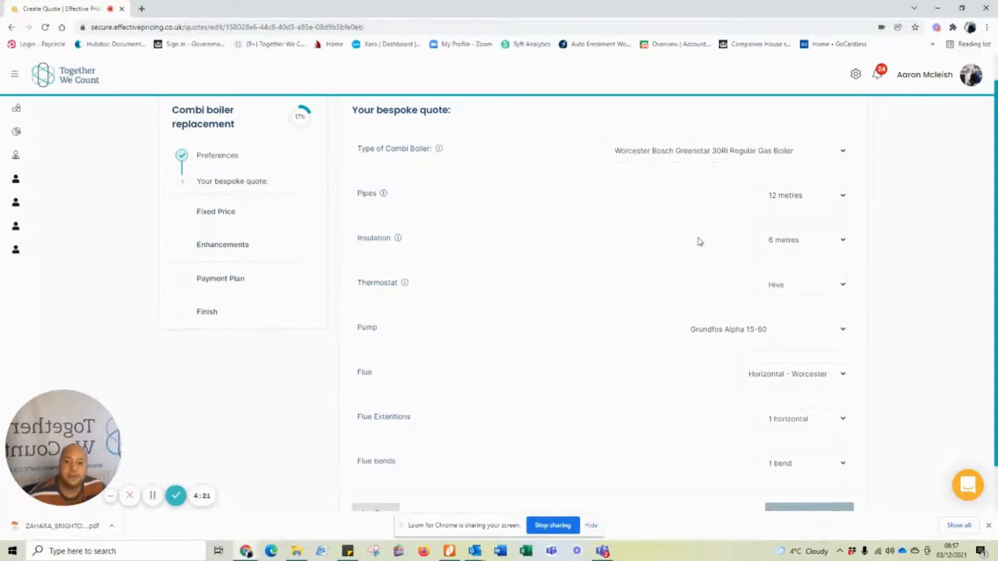
pyautogui.scroll(-1, 696, 241)
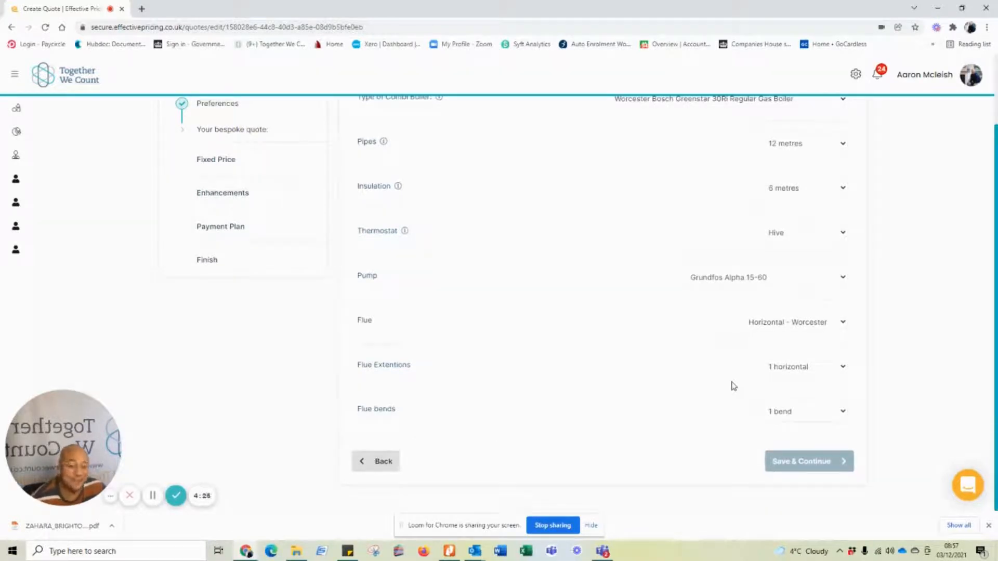
pyautogui.click(806, 460)
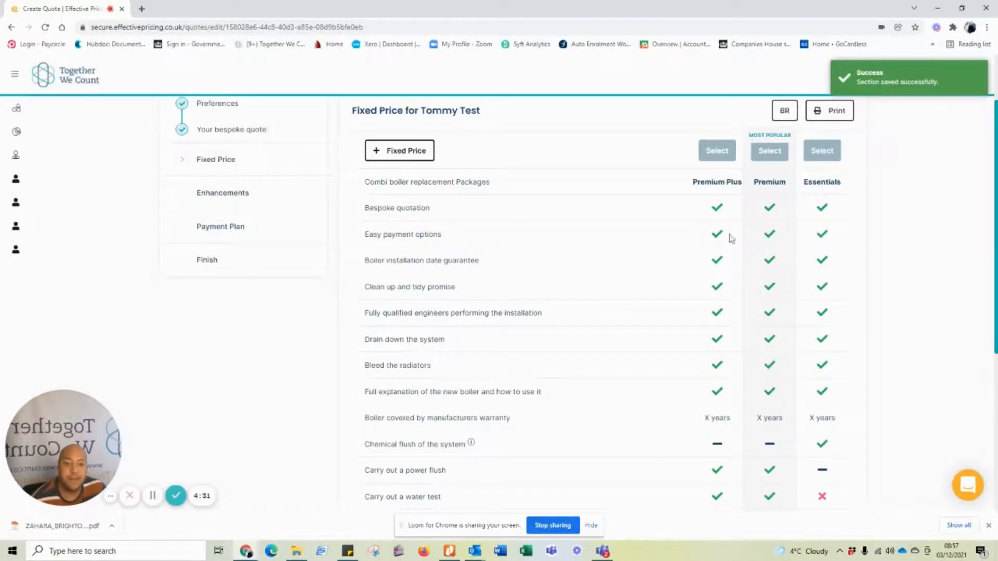
# - Compare the features of the Premium Plus, Premium and Essentials packages and reveal their fixed prices
pyautogui.scroll(-5, 733, 244)
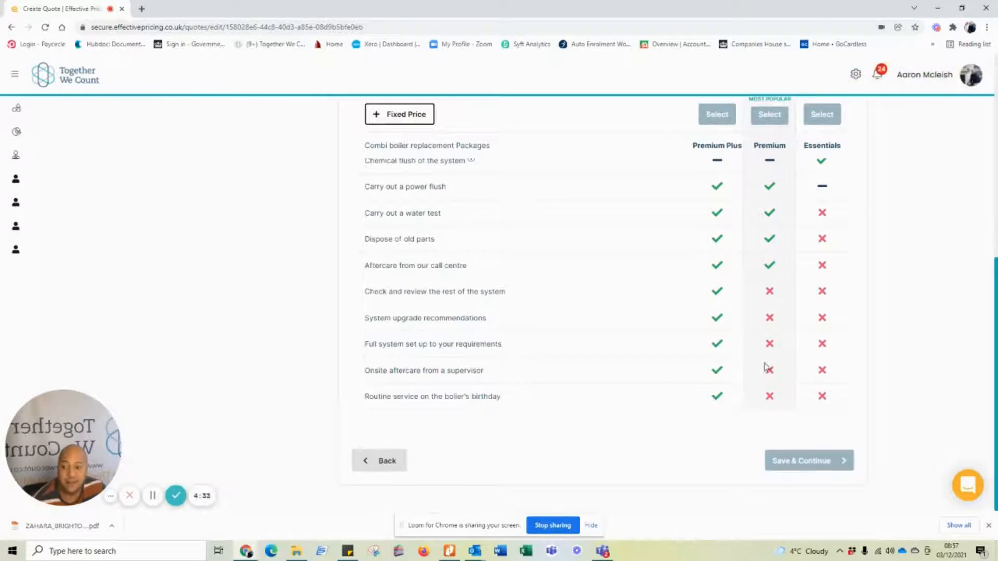
pyautogui.scroll(5, 762, 364)
pyautogui.scroll(2, 762, 363)
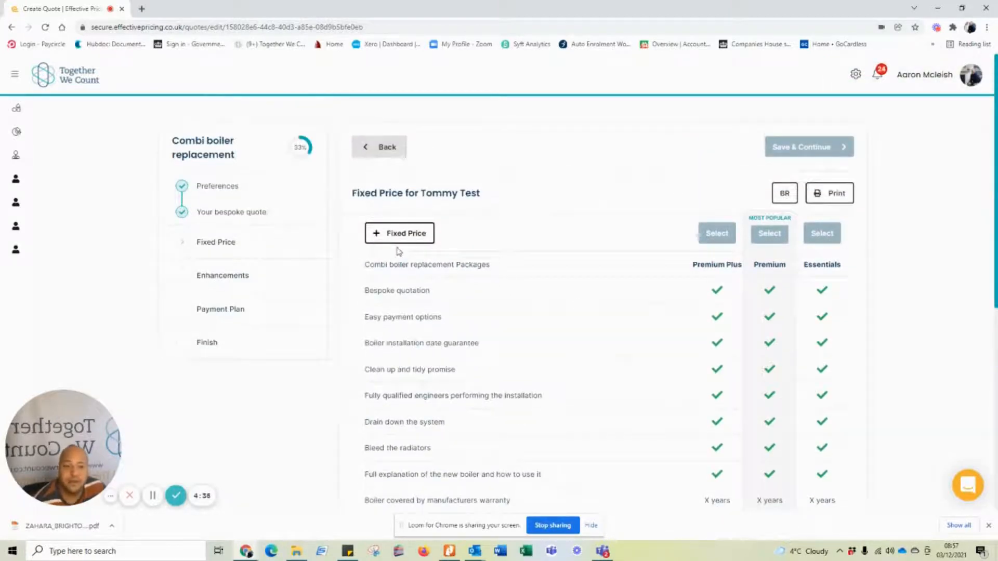
pyautogui.scroll(-2, 617, 270)
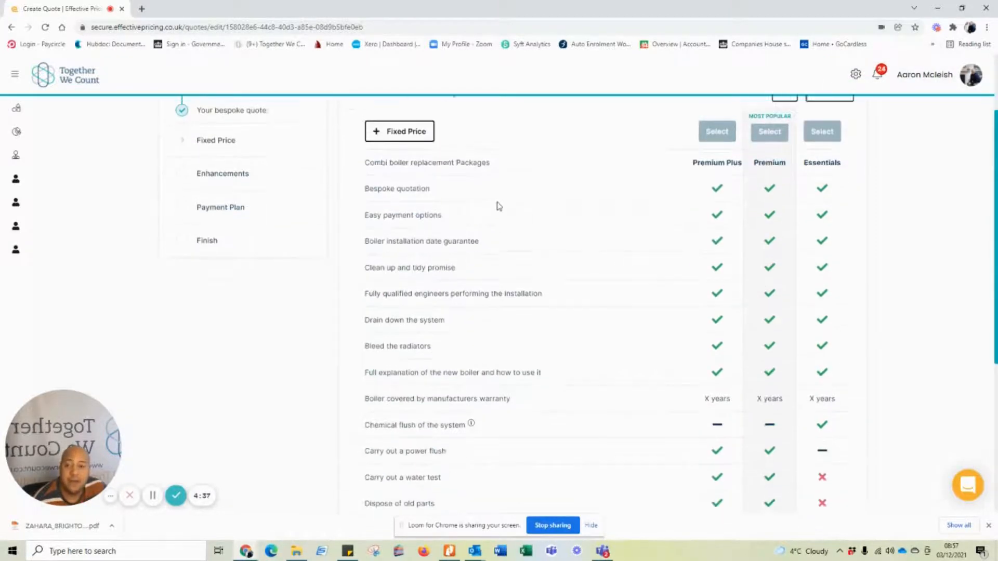
pyautogui.scroll(1, 497, 205)
pyautogui.click(416, 191)
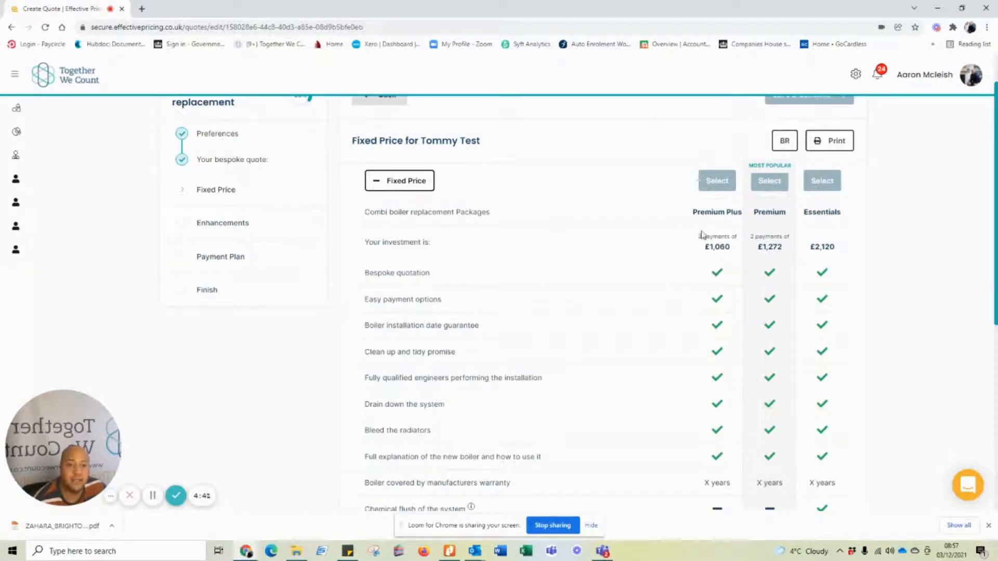
pyautogui.scroll(-6, 710, 276)
pyautogui.scroll(6, 712, 282)
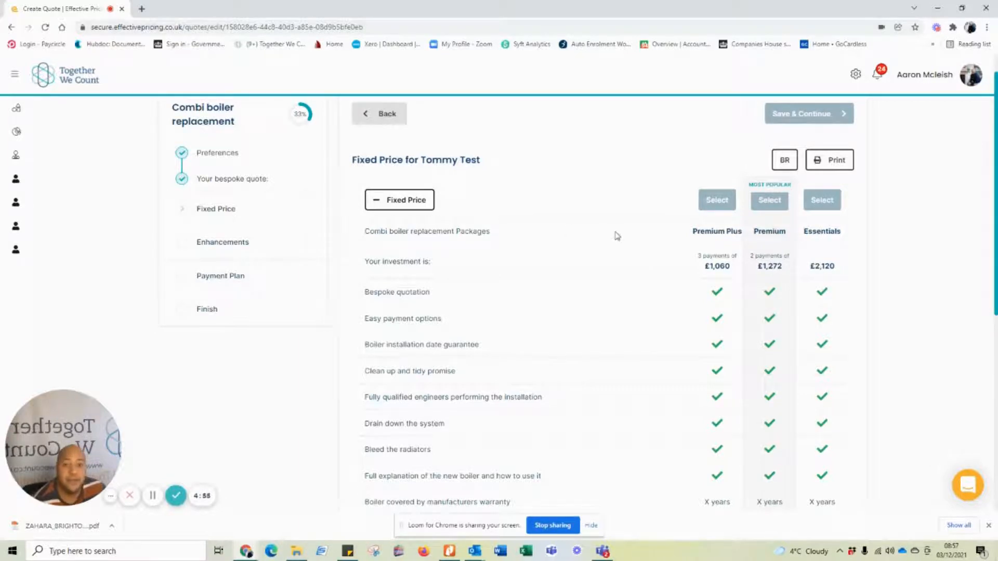
# - Return to the bespoke quote section and check the available flue and thermostat options without changing them
pyautogui.click(389, 115)
pyautogui.scroll(1, 688, 291)
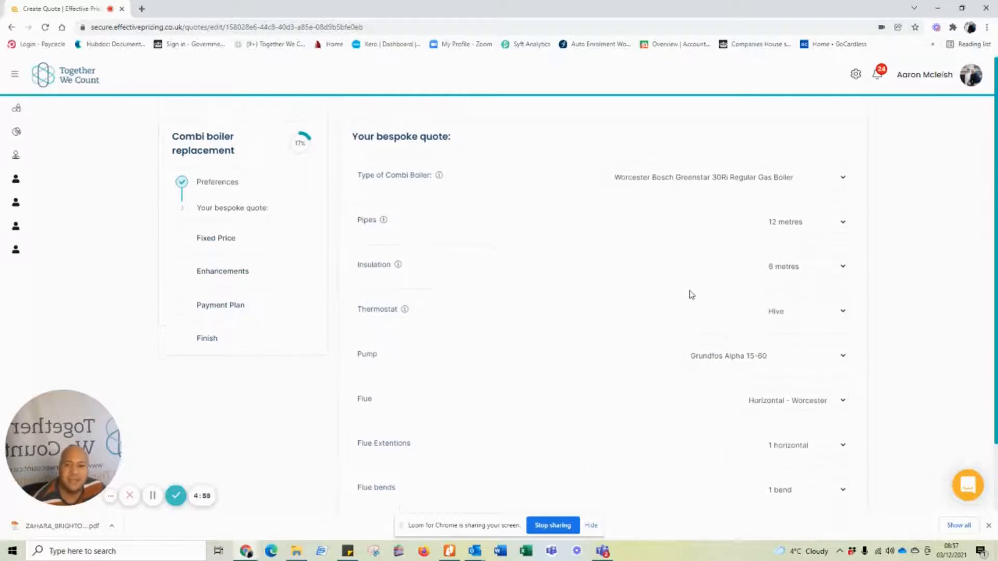
pyautogui.click(803, 407)
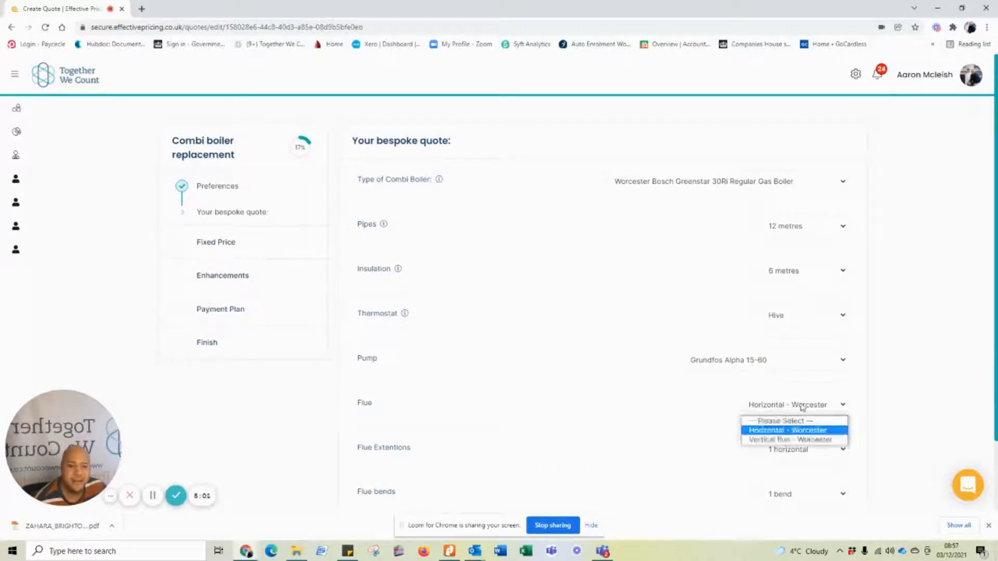
pyautogui.click(803, 407)
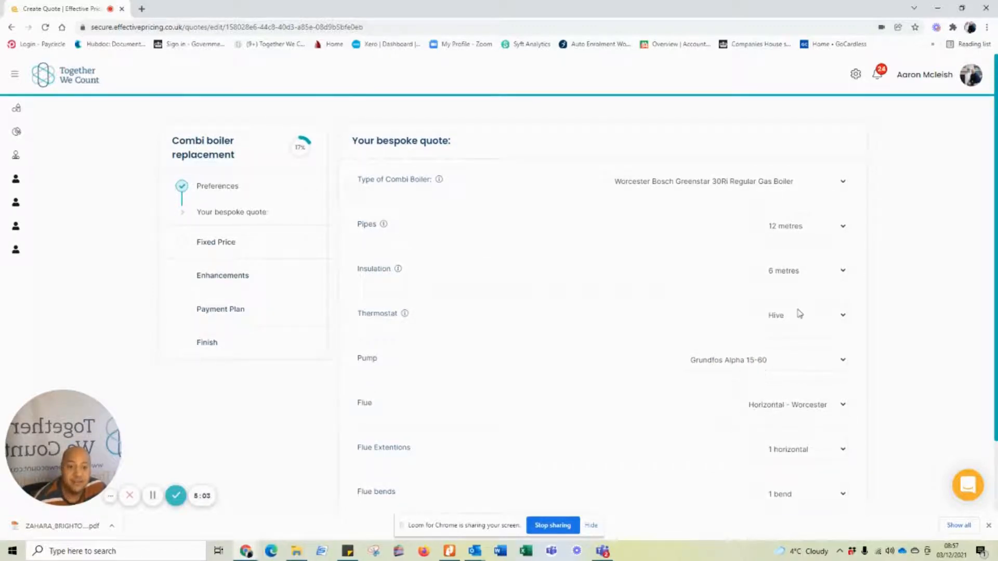
pyautogui.click(799, 313)
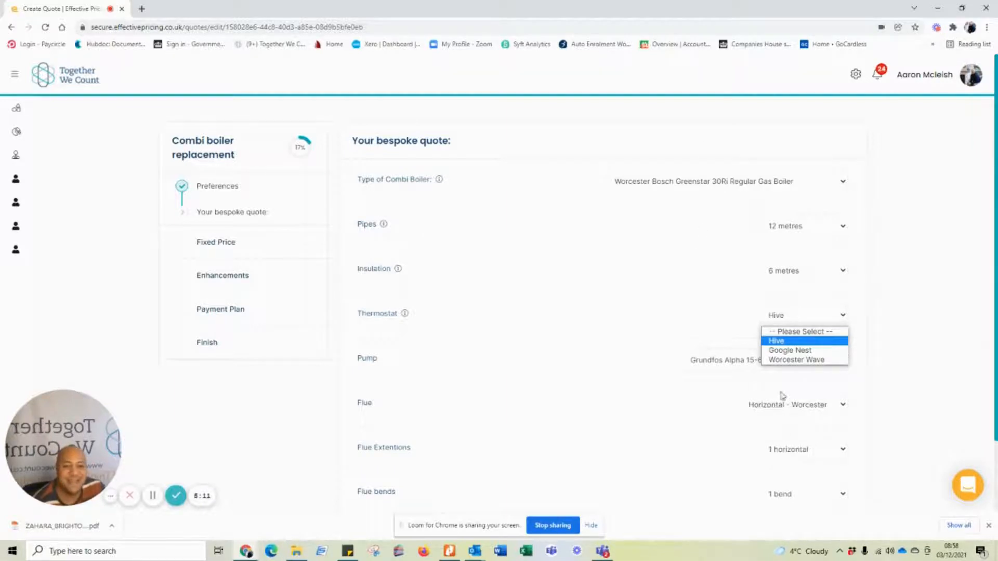
pyautogui.click(783, 360)
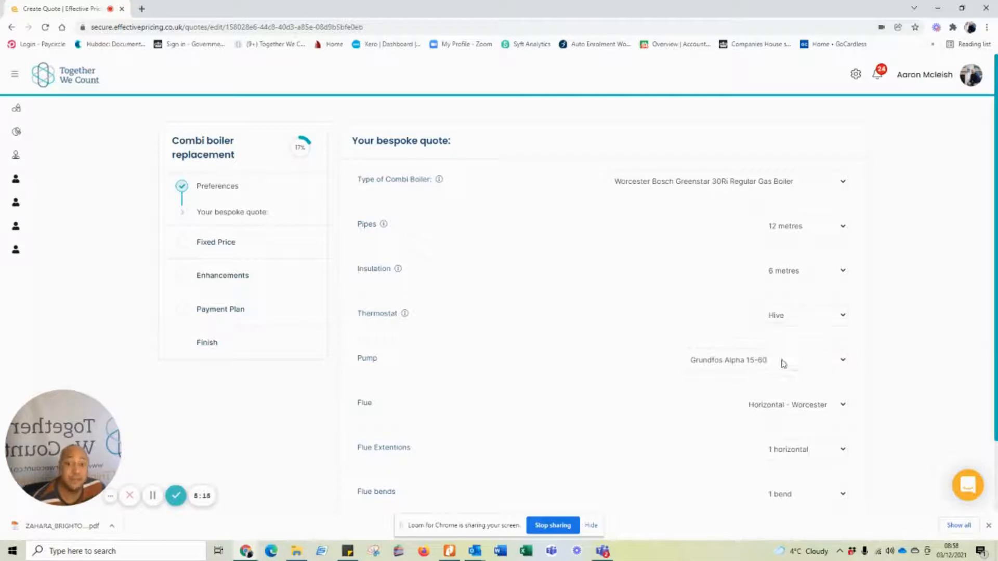
# - Change the thermostat to Worcester Wave and save the bespoke quote section to show the fixed package prices
pyautogui.scroll(-2, 738, 332)
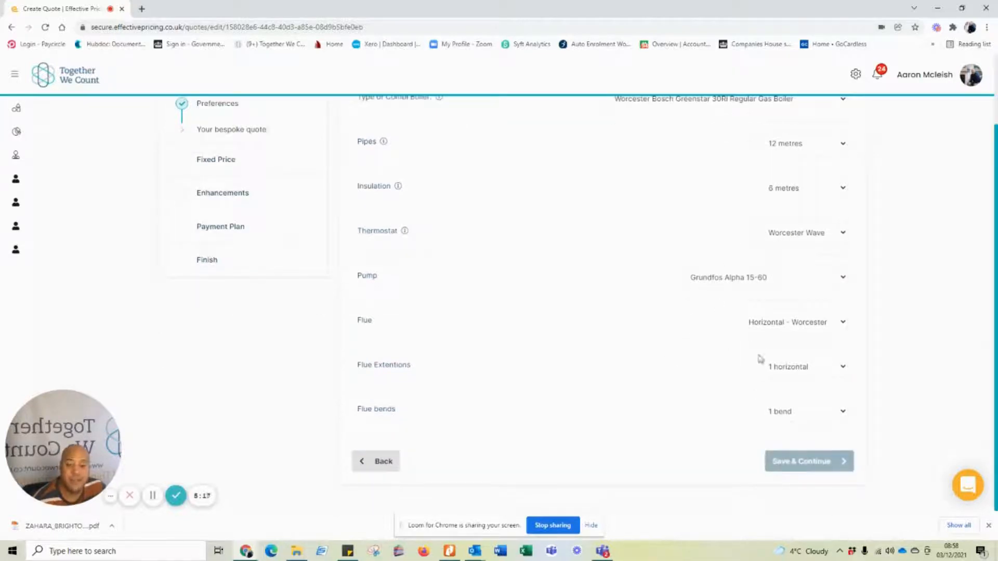
pyautogui.click(802, 464)
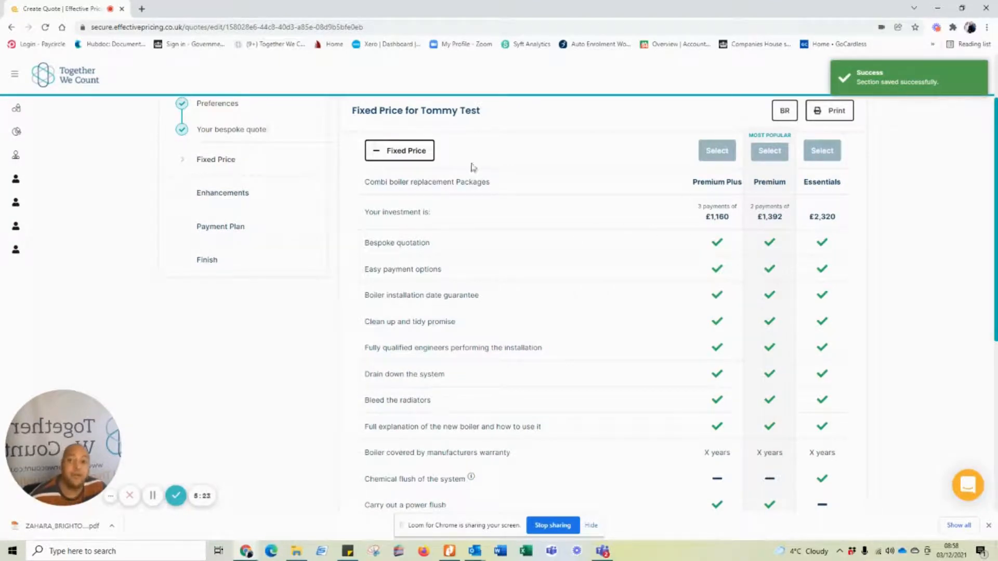
pyautogui.scroll(2, 479, 182)
# - Return to the bespoke quote, switch the boiler to the Worcester Bosch Greenstar 12Ri Regular Gas Boiler, and save the section
pyautogui.click(385, 156)
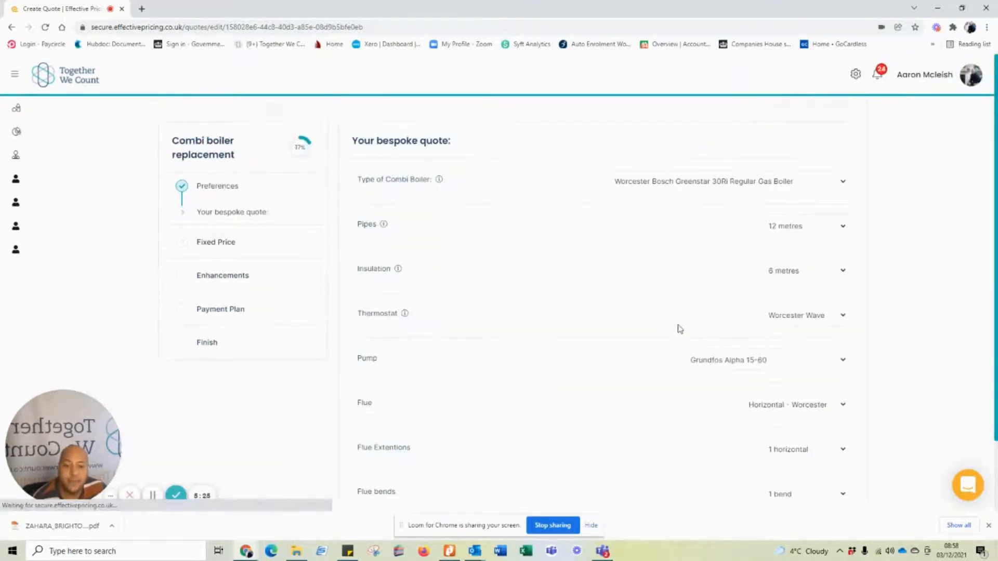
pyautogui.click(753, 359)
pyautogui.click(606, 393)
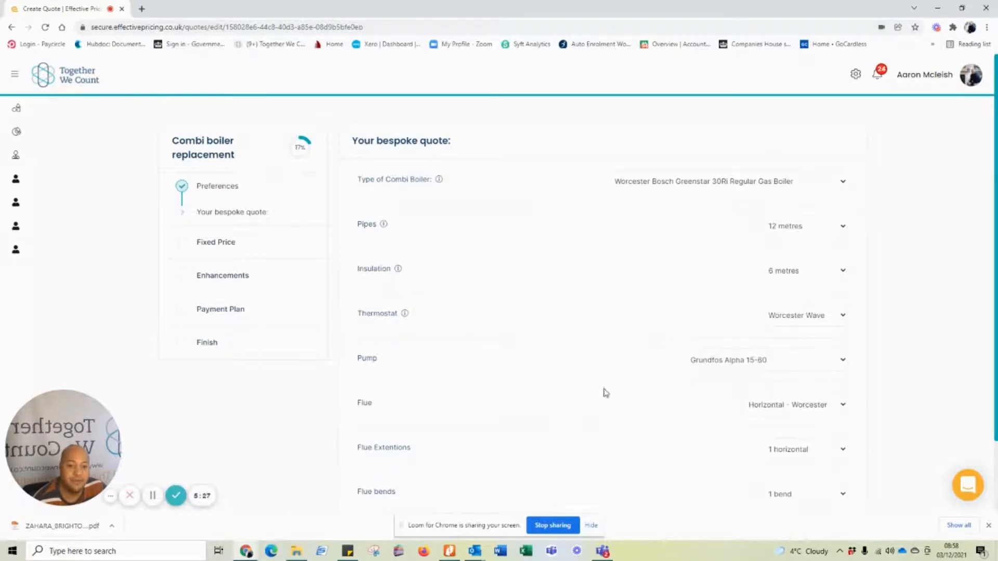
pyautogui.click(729, 183)
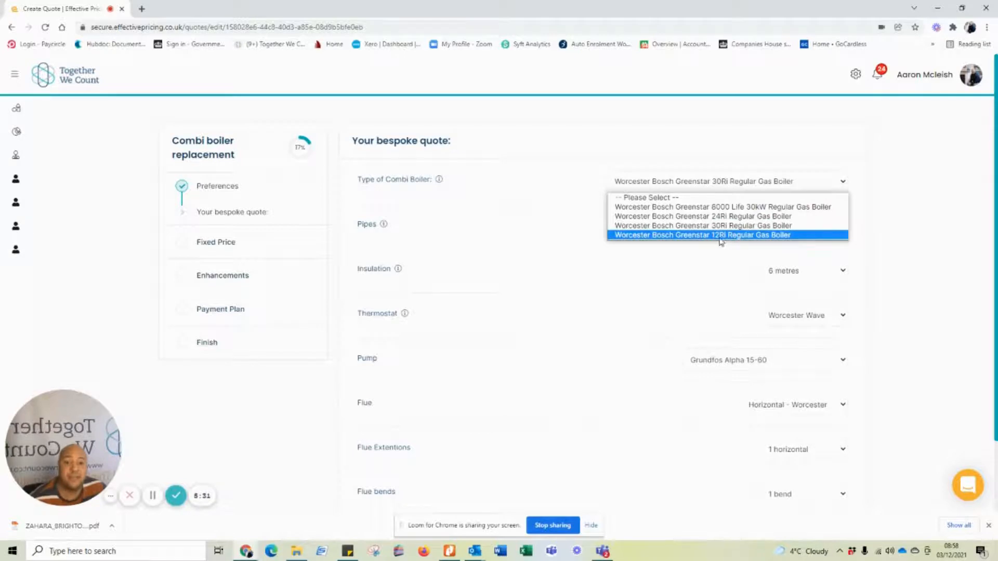
pyautogui.click(690, 235)
pyautogui.scroll(-2, 688, 239)
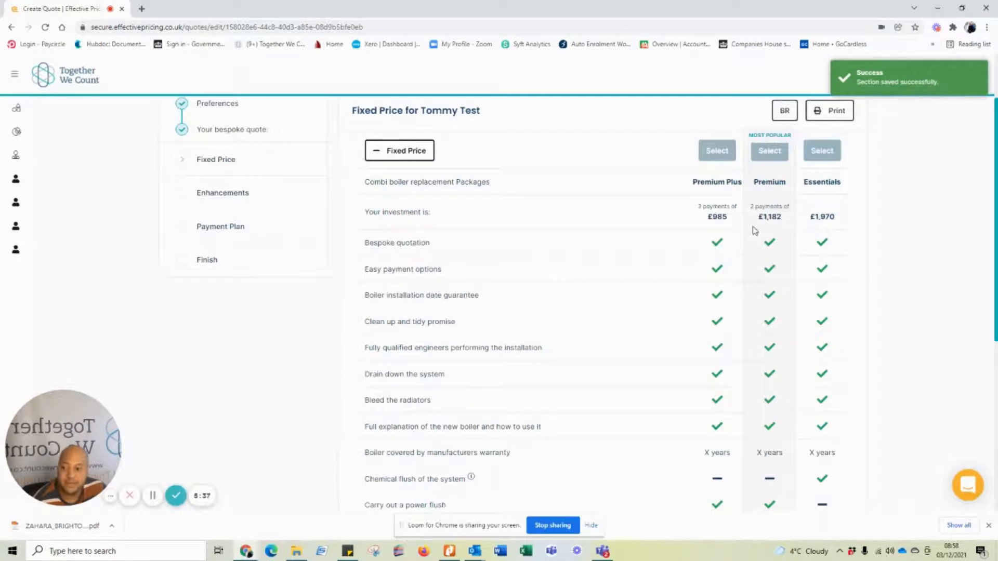
# - Review the features and fixed prices of the three combi boiler replacement packages
pyautogui.scroll(-5, 708, 305)
pyautogui.scroll(6, 711, 307)
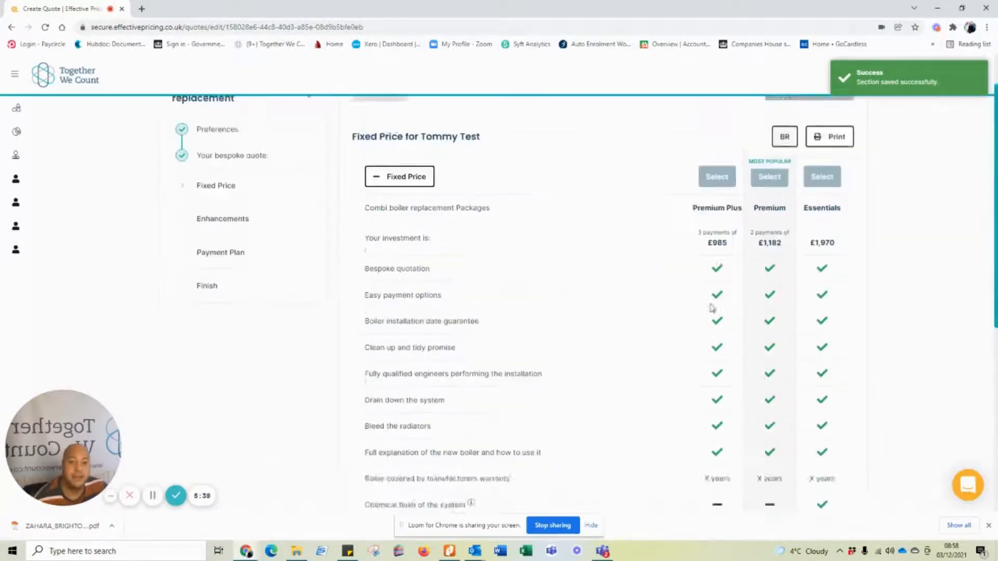
pyautogui.scroll(1, 710, 301)
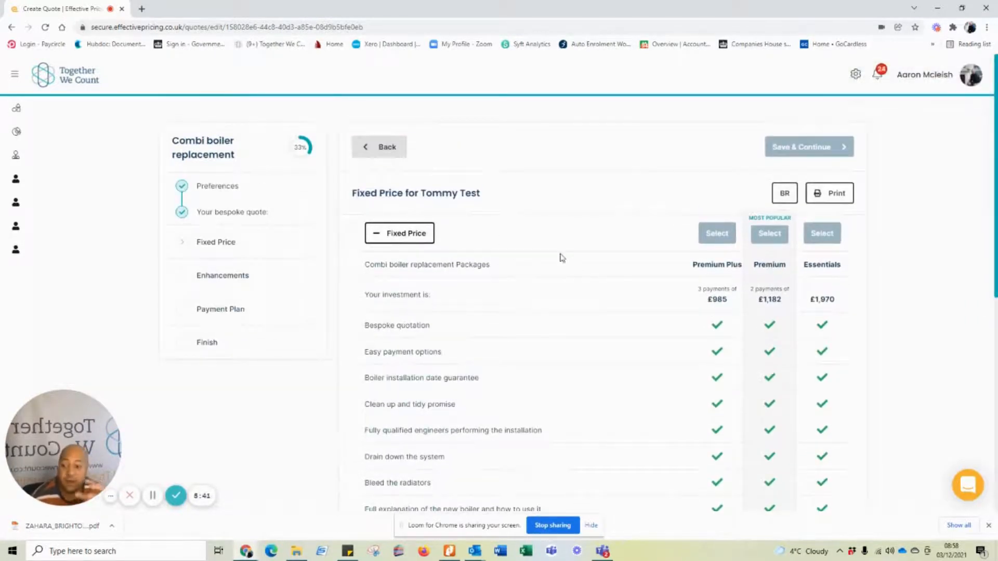
# - Reopen the bespoke quote section to review its selections, and return to the fixed-price packages
pyautogui.click(379, 147)
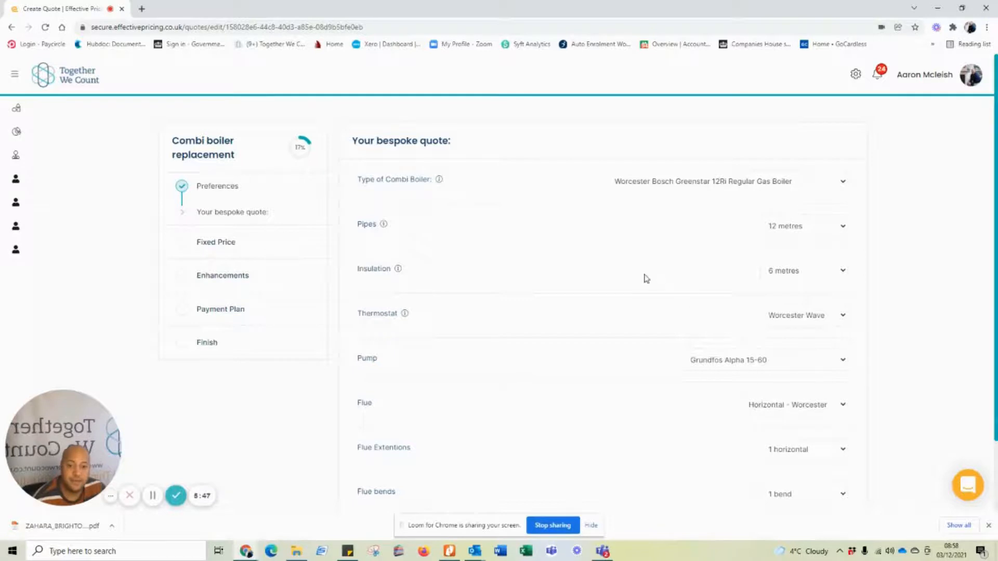
pyautogui.scroll(-2, 646, 279)
pyautogui.click(811, 461)
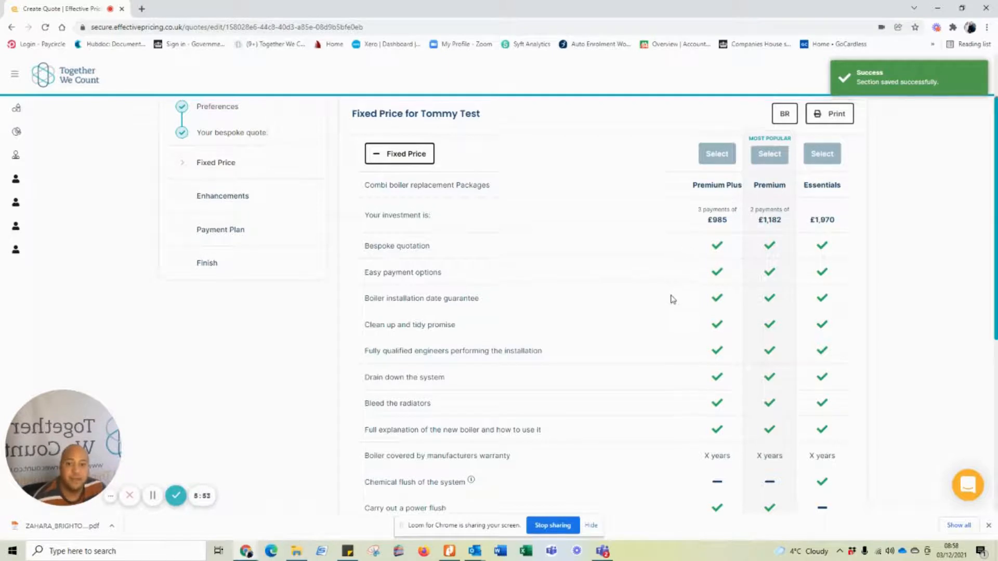
pyautogui.scroll(2, 671, 296)
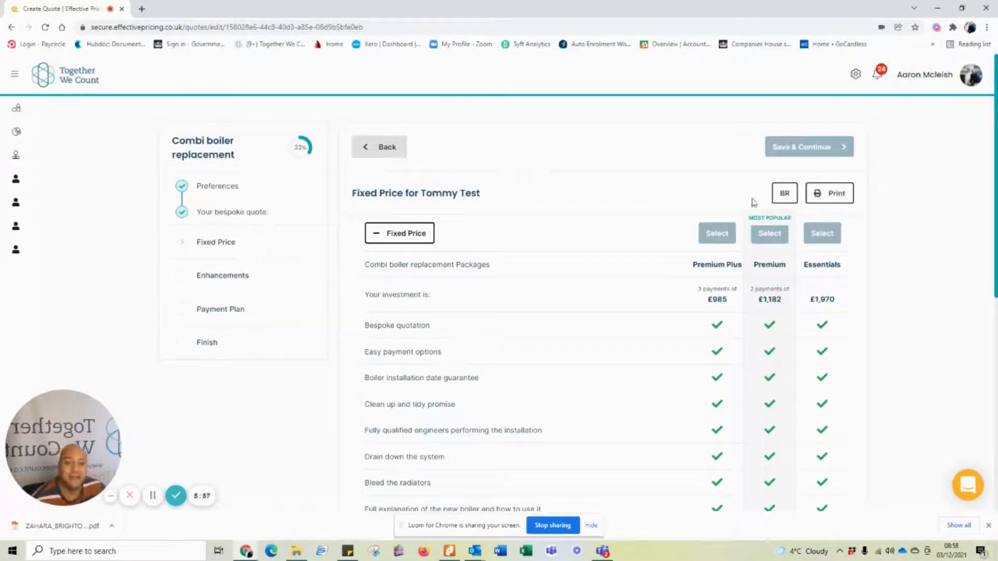
# - Set the Google review, Yell.com review, Checkatrade review and Recommend us to 3 people rewards to Yes, and save them
pyautogui.click(784, 194)
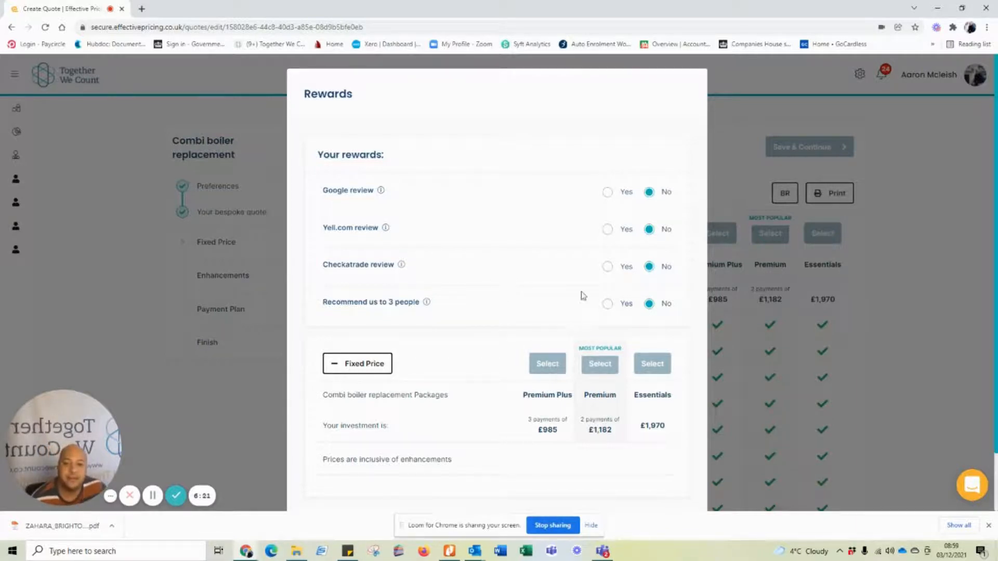
pyautogui.moveTo(377, 192)
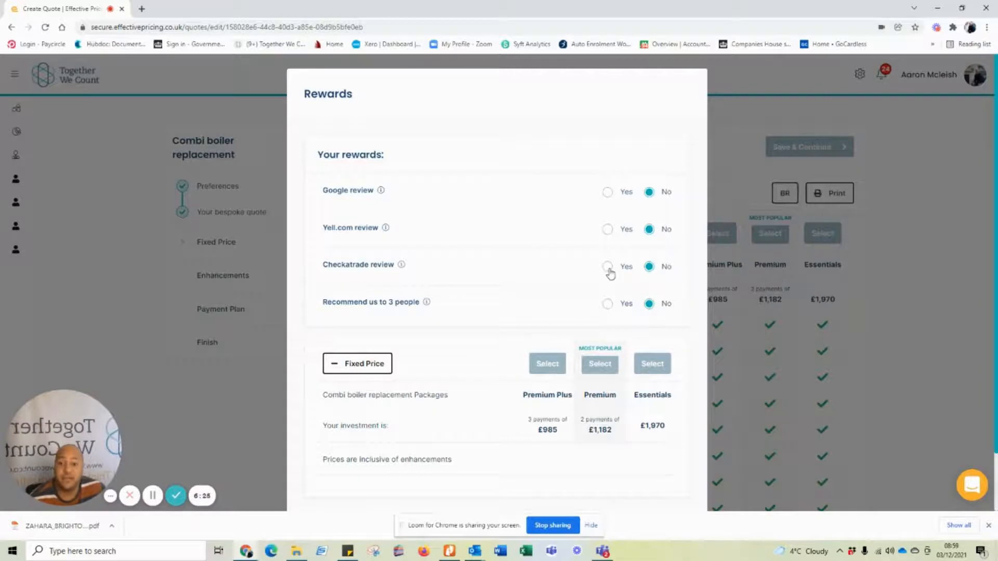
pyautogui.click(609, 268)
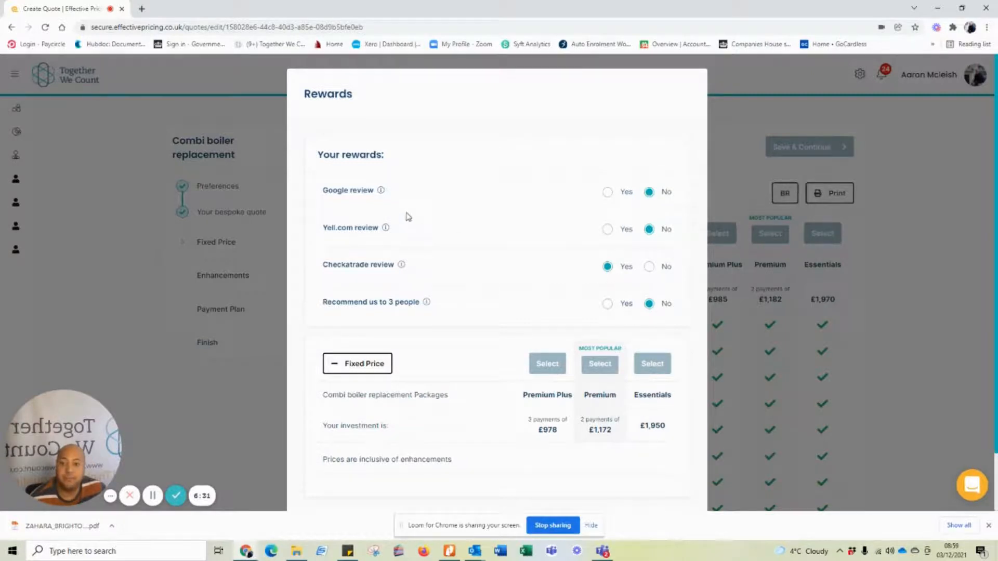
pyautogui.click(608, 194)
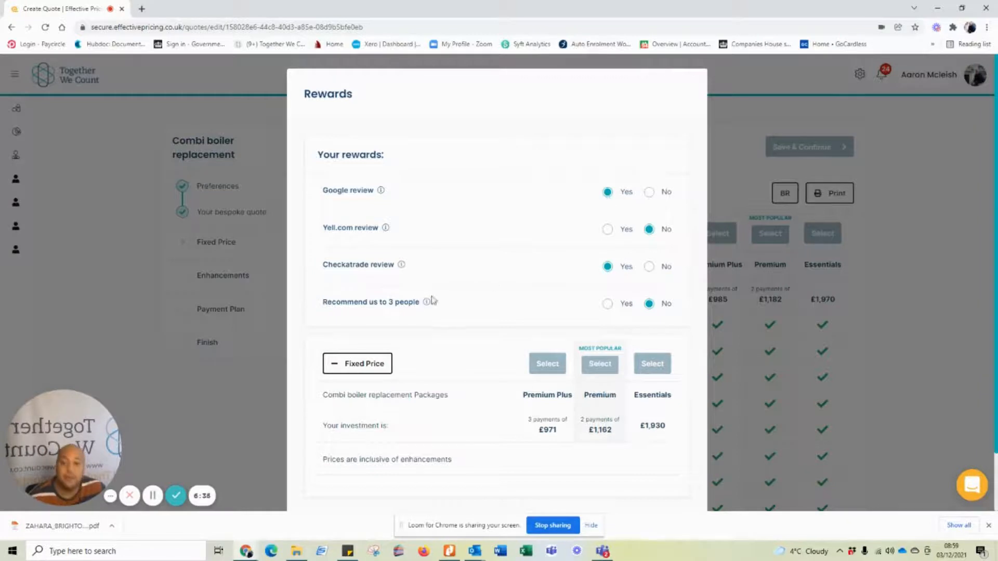
pyautogui.click(608, 304)
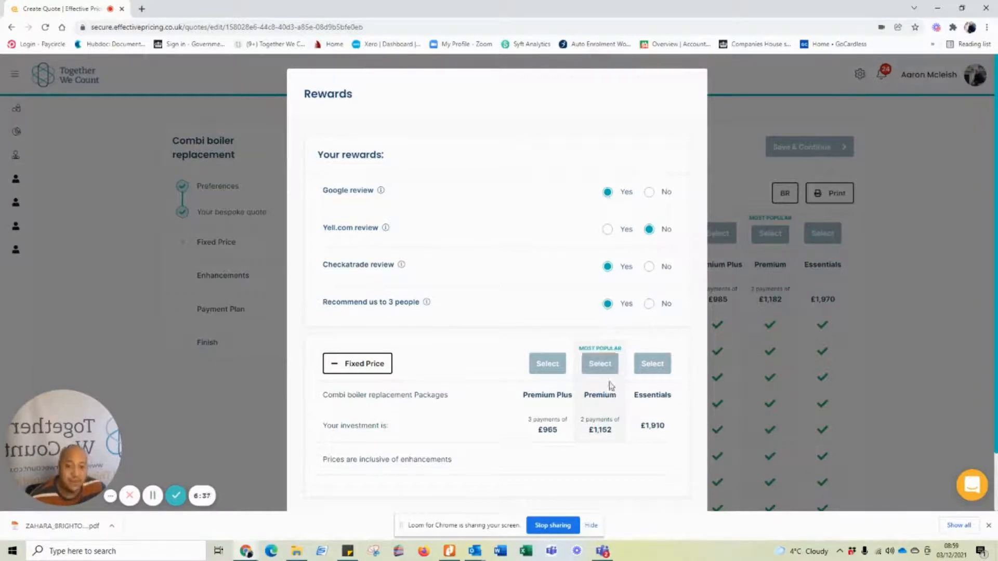
pyautogui.click(606, 230)
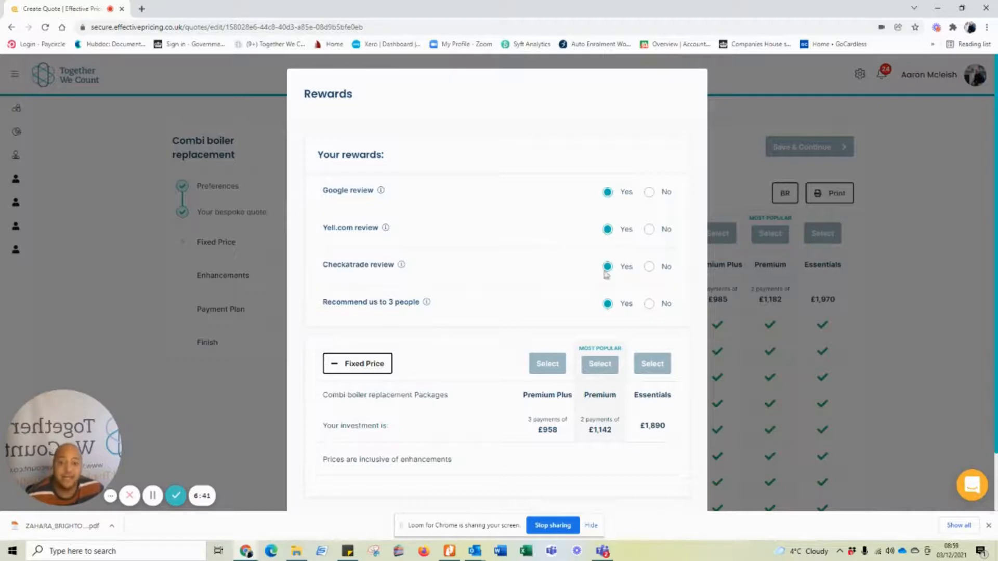
pyautogui.scroll(-2, 594, 353)
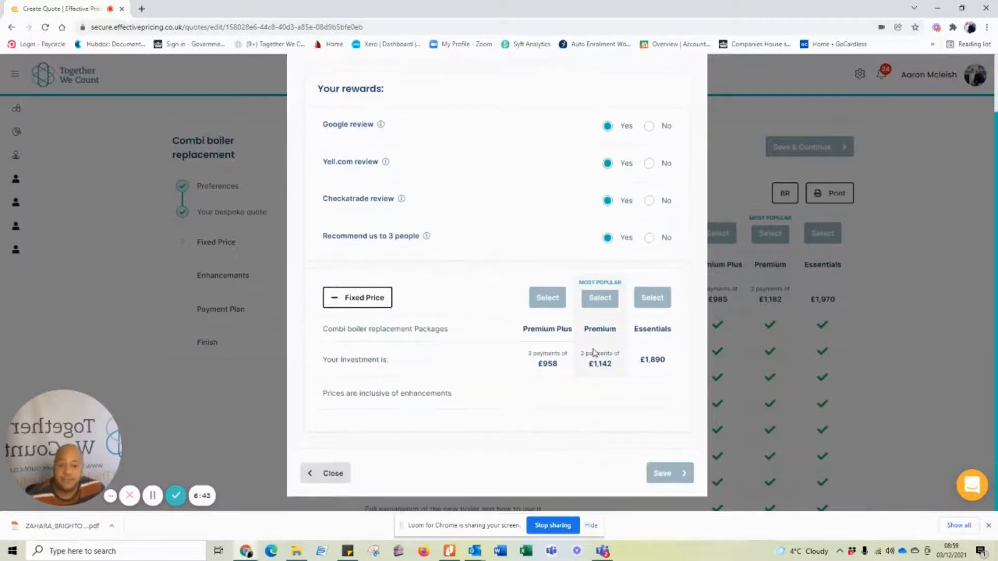
pyautogui.click(673, 474)
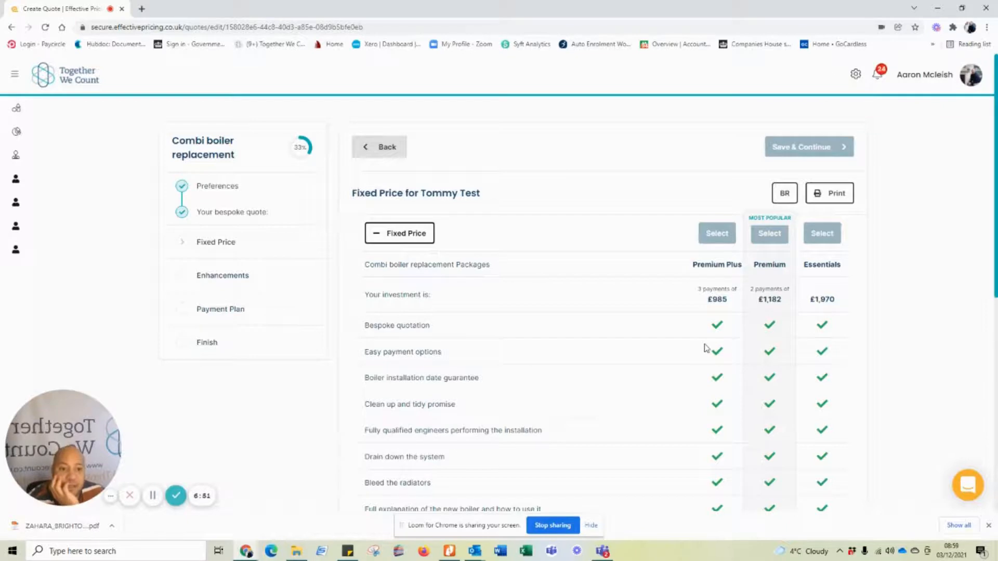
# - Compare the packages' remaining features, select the Premium package, and save the fixed-price choice
pyautogui.scroll(-7, 697, 347)
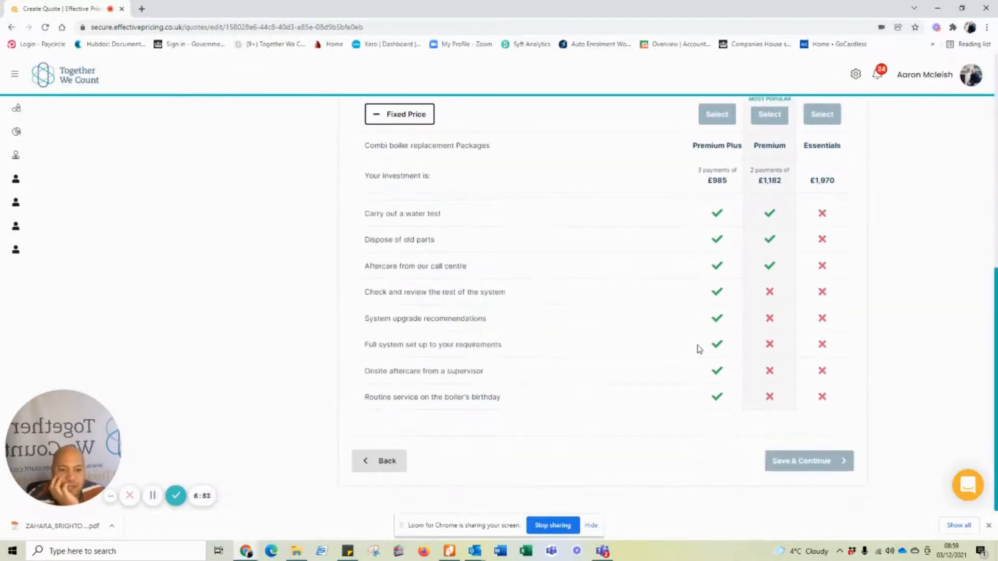
pyautogui.scroll(6, 697, 347)
pyautogui.scroll(1, 697, 349)
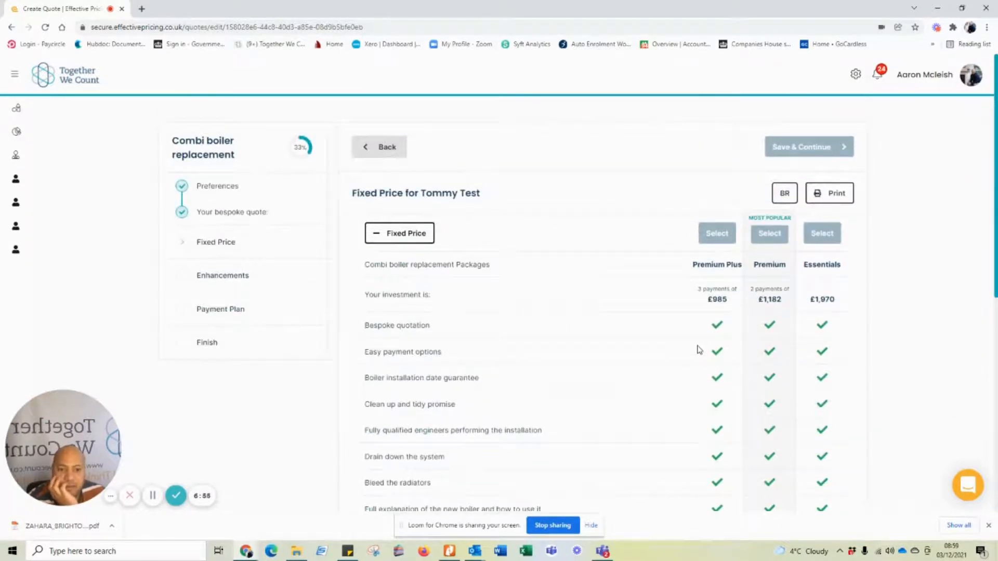
pyautogui.click(776, 236)
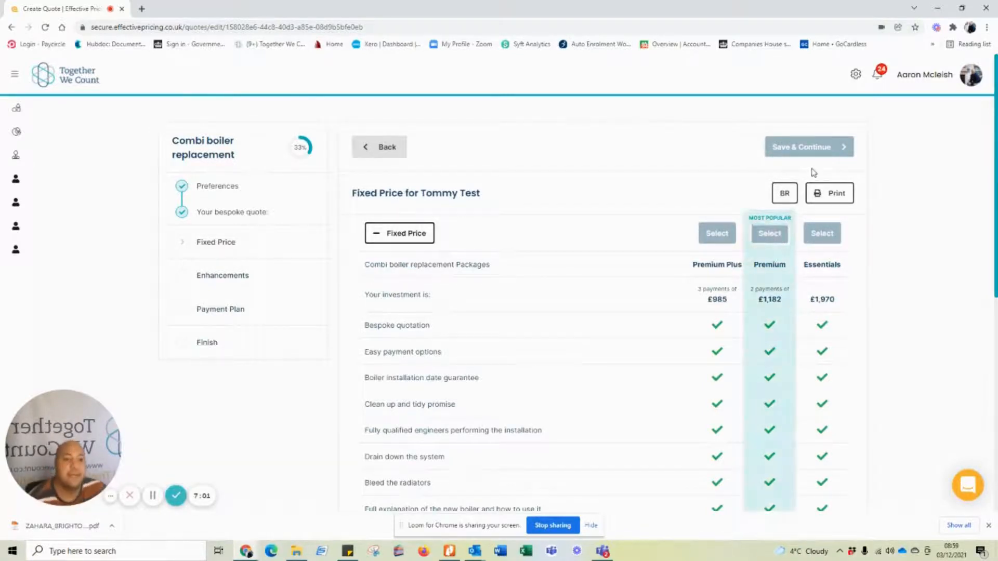
pyautogui.click(805, 153)
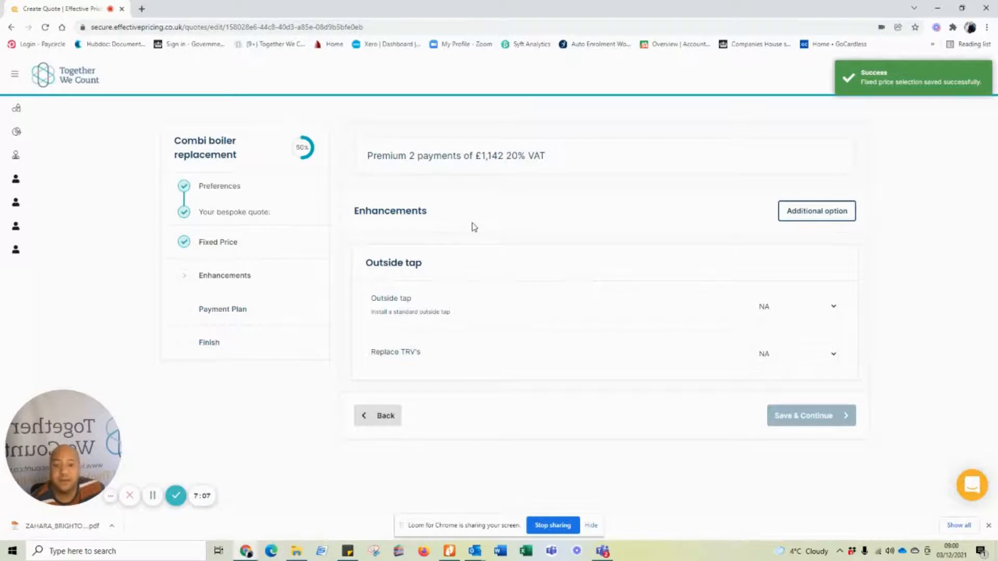
# - Create an additional option named "Single panel 500 × 500 Kudox £100" with the Add function and a value of 120, and save it
pyautogui.click(812, 214)
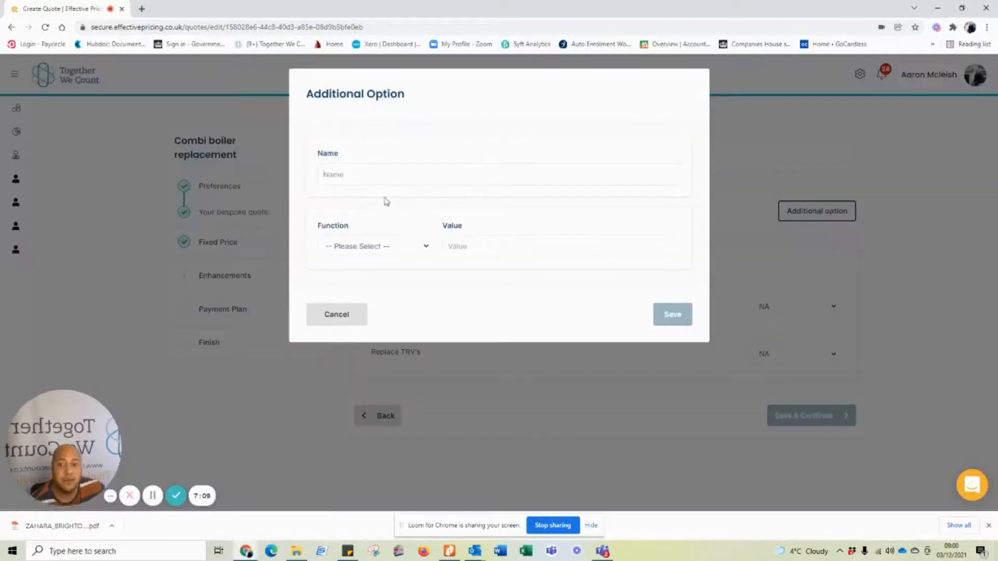
pyautogui.click(383, 179)
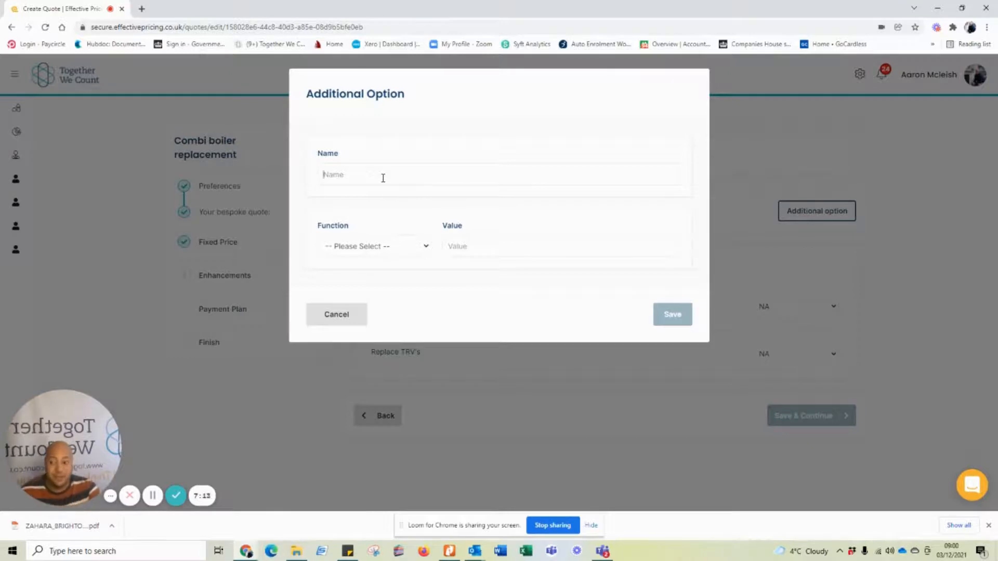
pyautogui.write('Rad in')
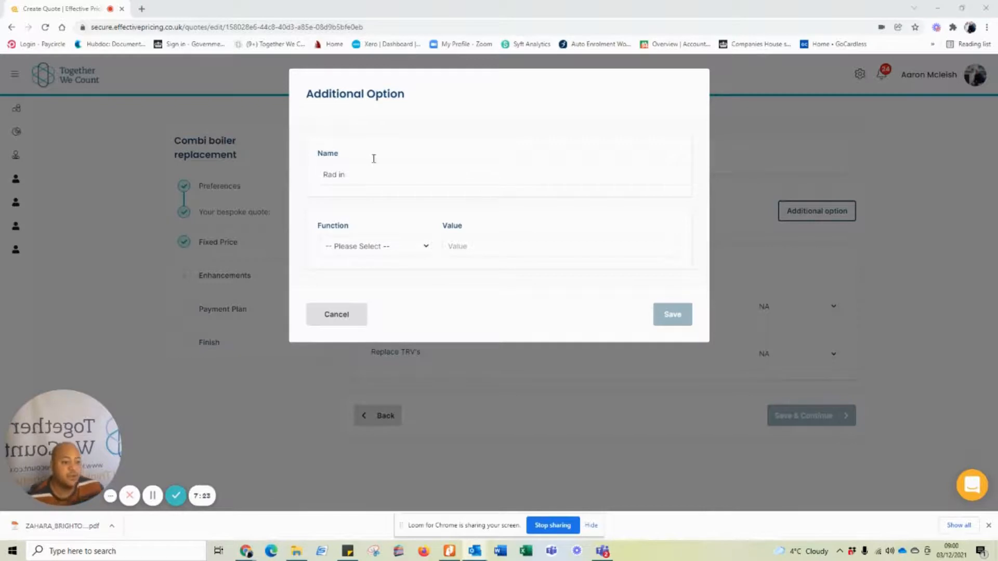
pyautogui.moveTo(353, 172); pyautogui.dragTo(281, 174)
pyautogui.write('Single panel 500 × 500 Kudox £100')
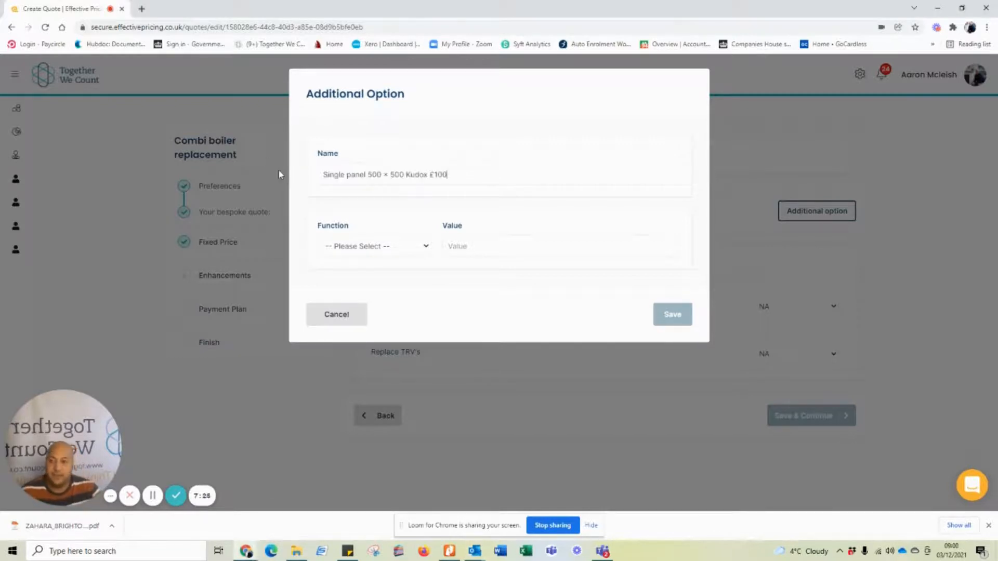
pyautogui.click(388, 252)
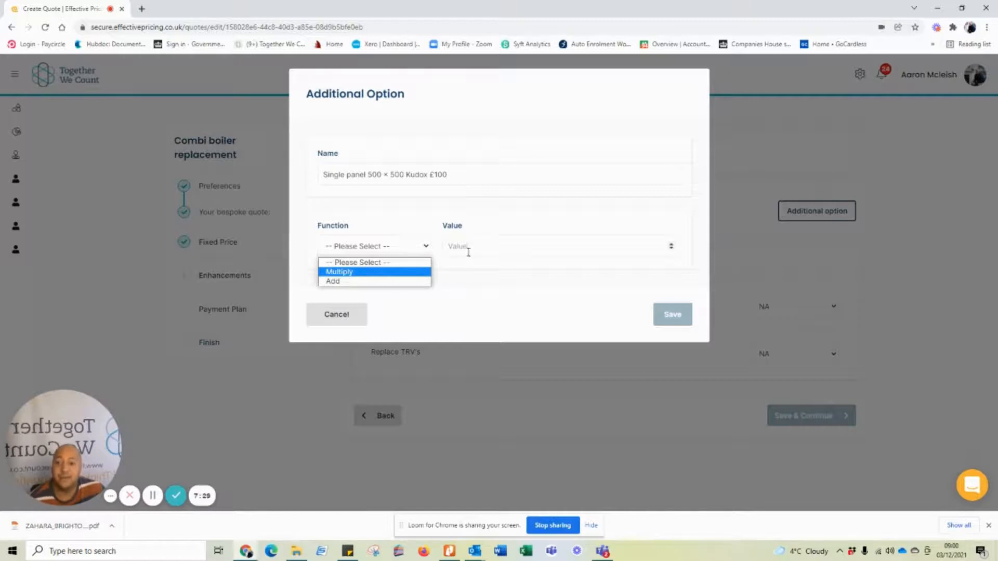
pyautogui.click(362, 281)
pyautogui.write('120')
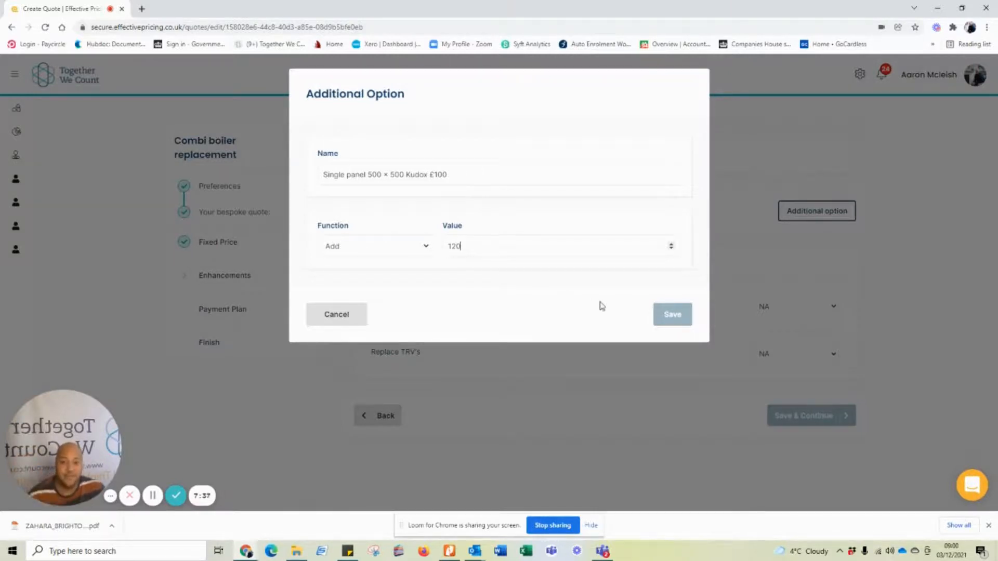
pyautogui.click(670, 316)
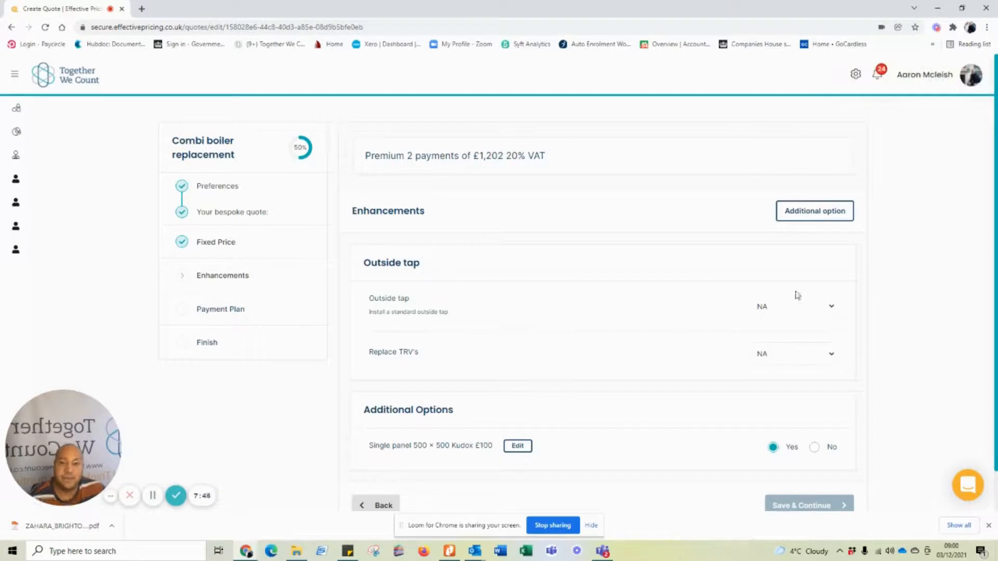
# - Set the outside tap enhancement to Yes and check the available quantities for replacing TRVs
pyautogui.click(819, 307)
pyautogui.click(797, 341)
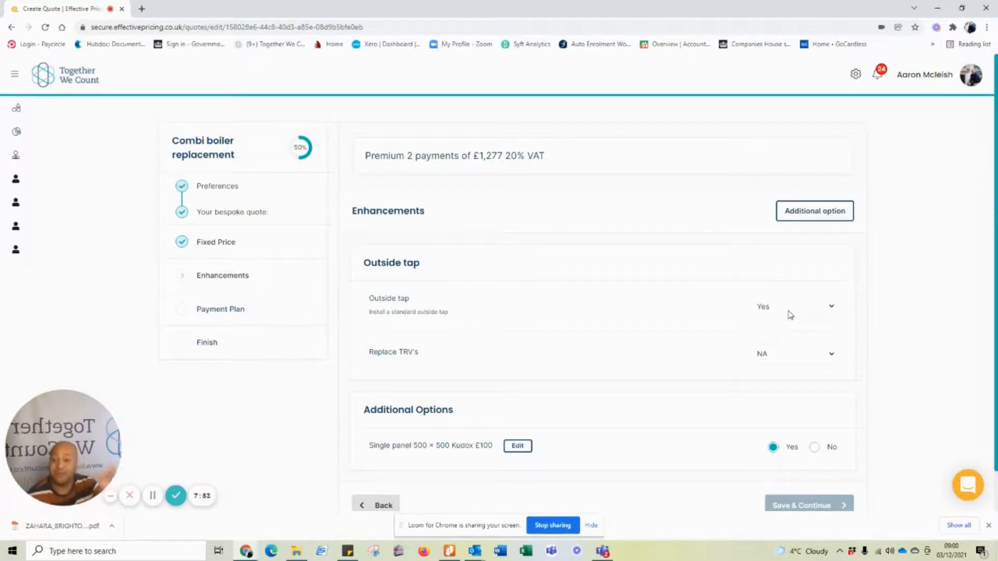
pyautogui.click(789, 353)
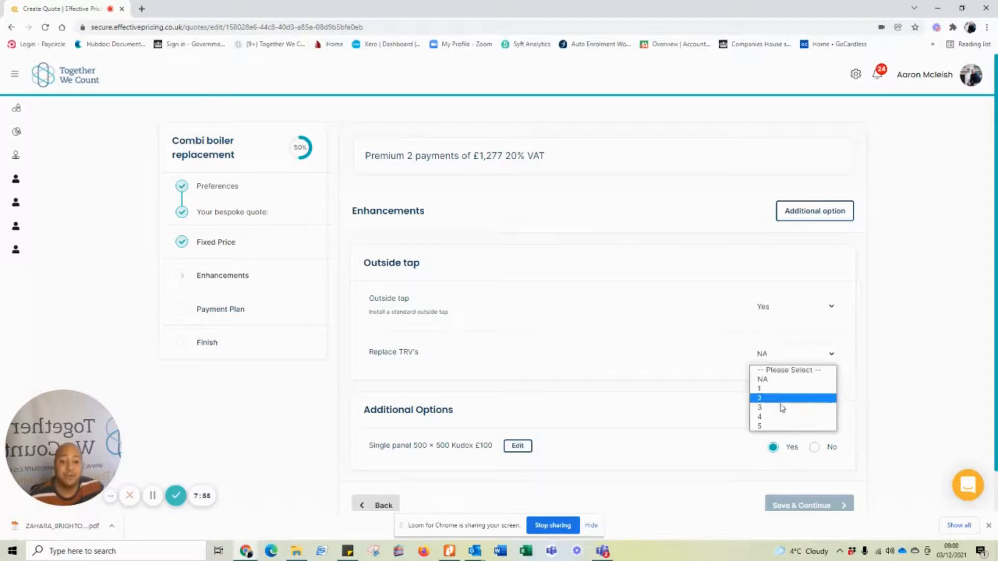
pyautogui.click(639, 354)
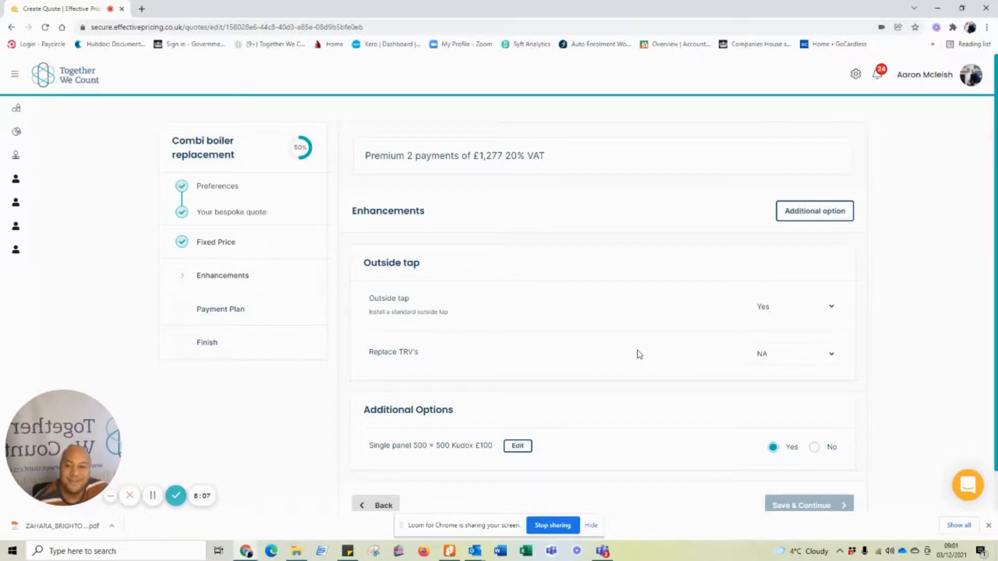
pyautogui.scroll(-1, 640, 354)
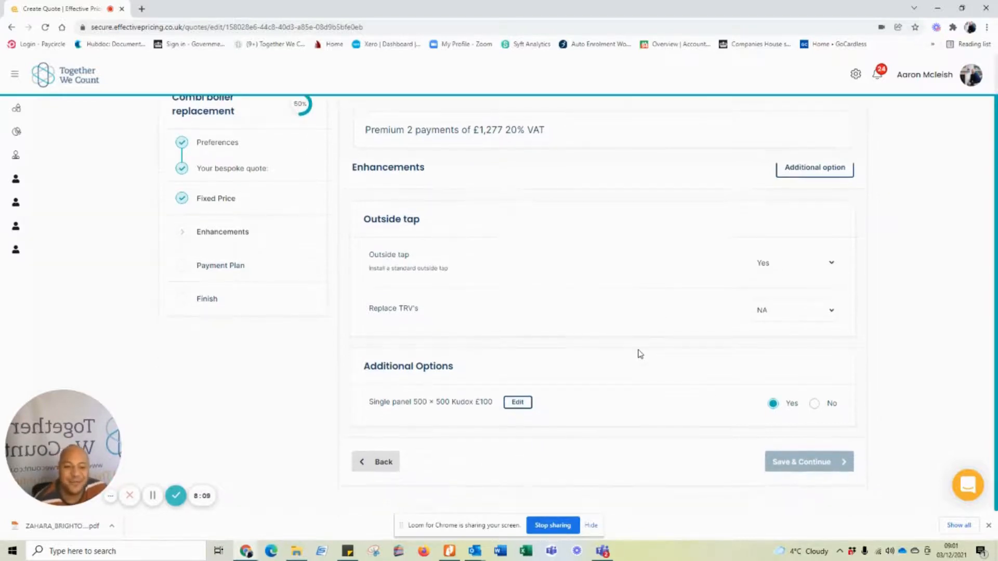
pyautogui.scroll(1, 639, 355)
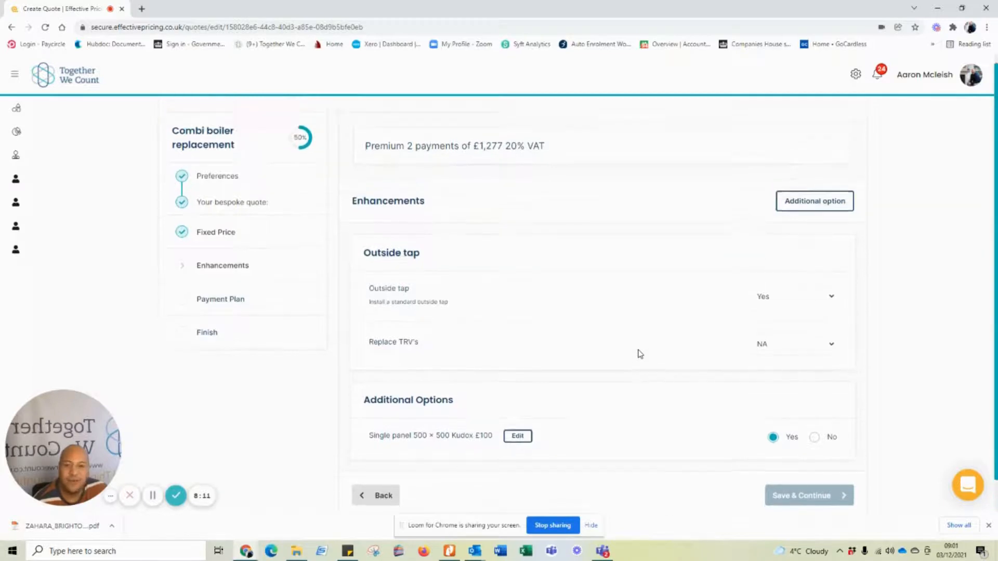
# - Save the enhancements and look over the payment plan's months, sales tax settings and payment rows
pyautogui.scroll(-1, 639, 355)
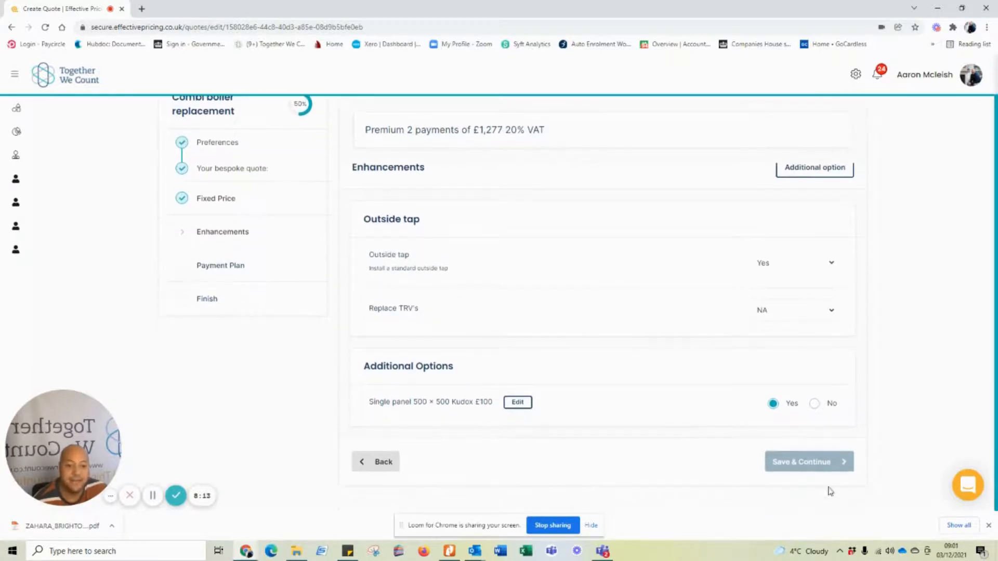
pyautogui.click(821, 468)
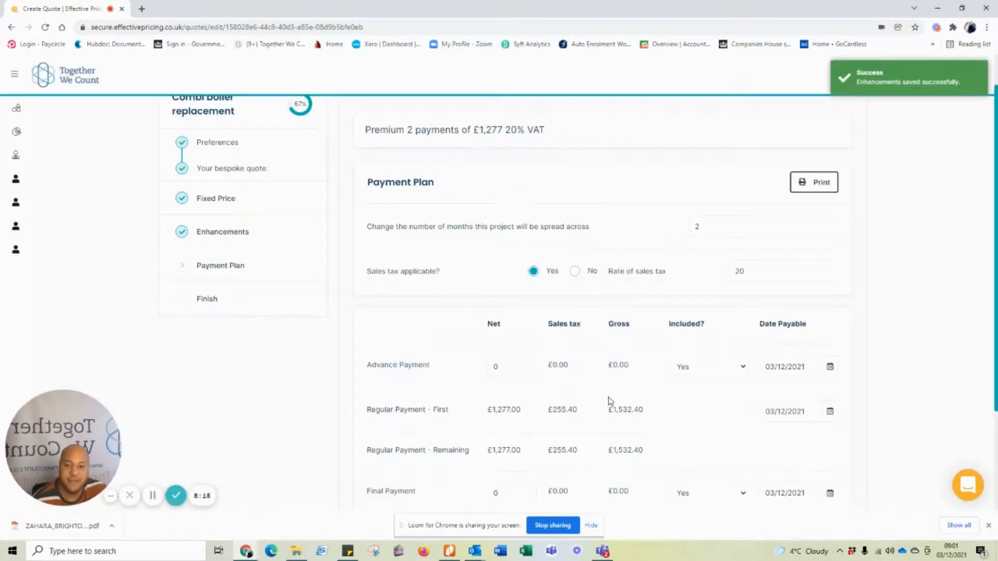
pyautogui.scroll(-1, 806, 292)
pyautogui.scroll(1, 479, 309)
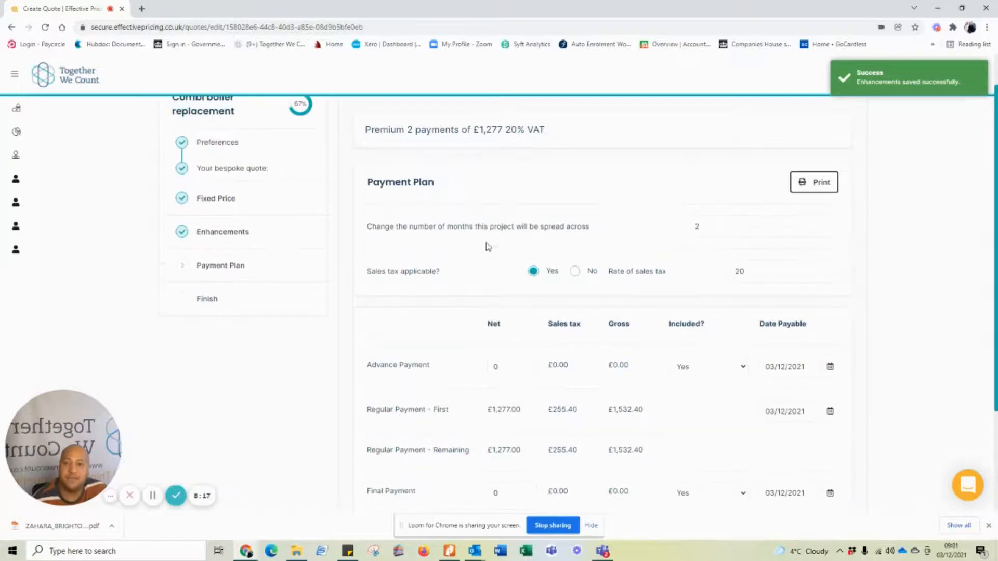
# - Check the plan's number of payments and the first regular payment's net, tax and gross amounts, and save the payment plan
pyautogui.moveTo(404, 130); pyautogui.dragTo(426, 131)
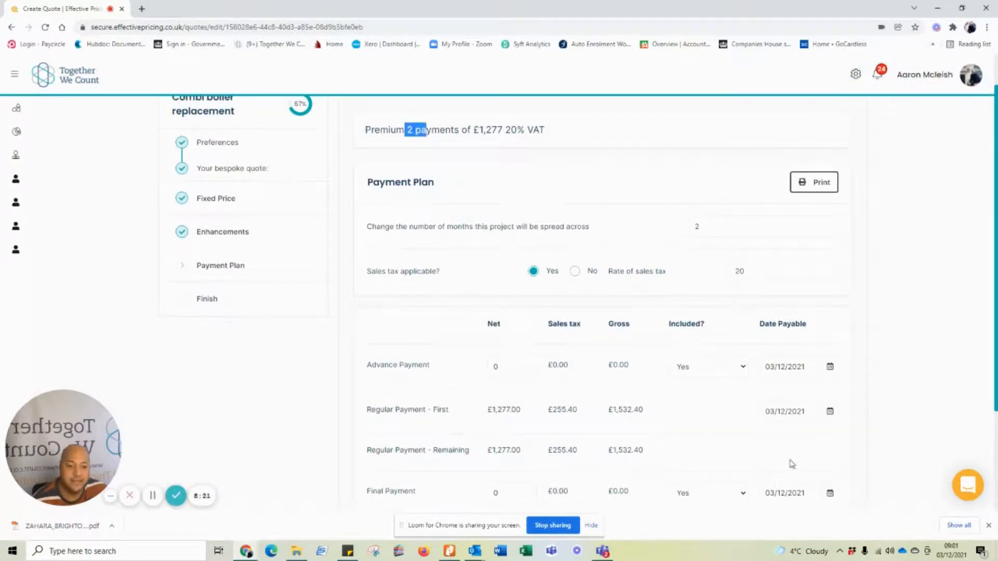
pyautogui.moveTo(492, 410); pyautogui.dragTo(561, 411)
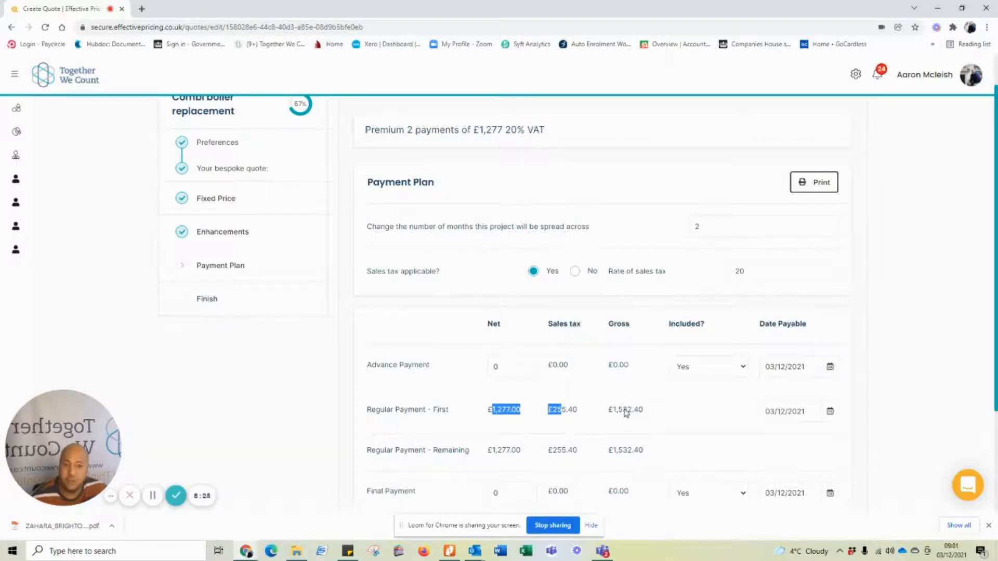
pyautogui.scroll(-3, 619, 366)
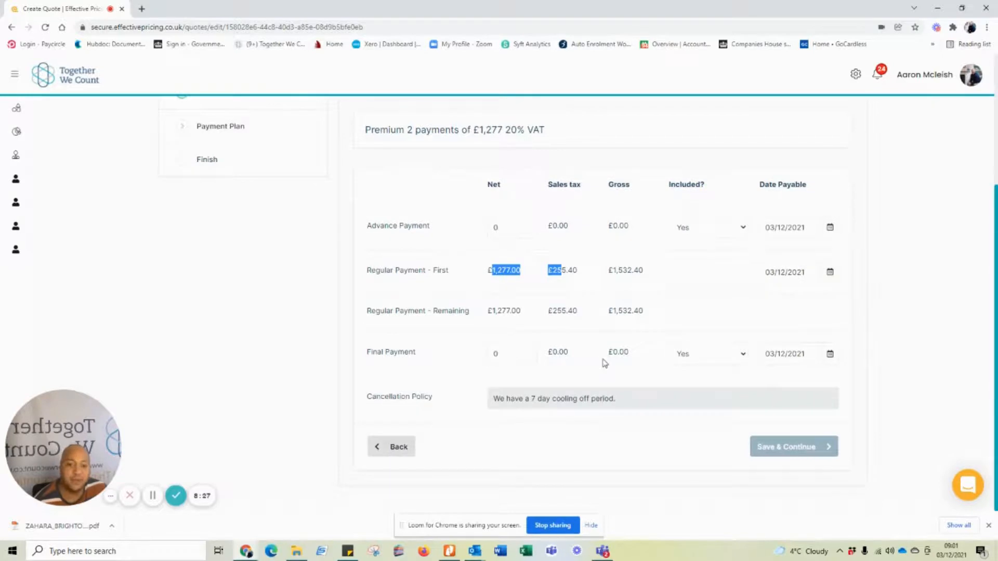
pyautogui.scroll(4, 684, 379)
pyautogui.scroll(-4, 780, 385)
pyautogui.click(817, 438)
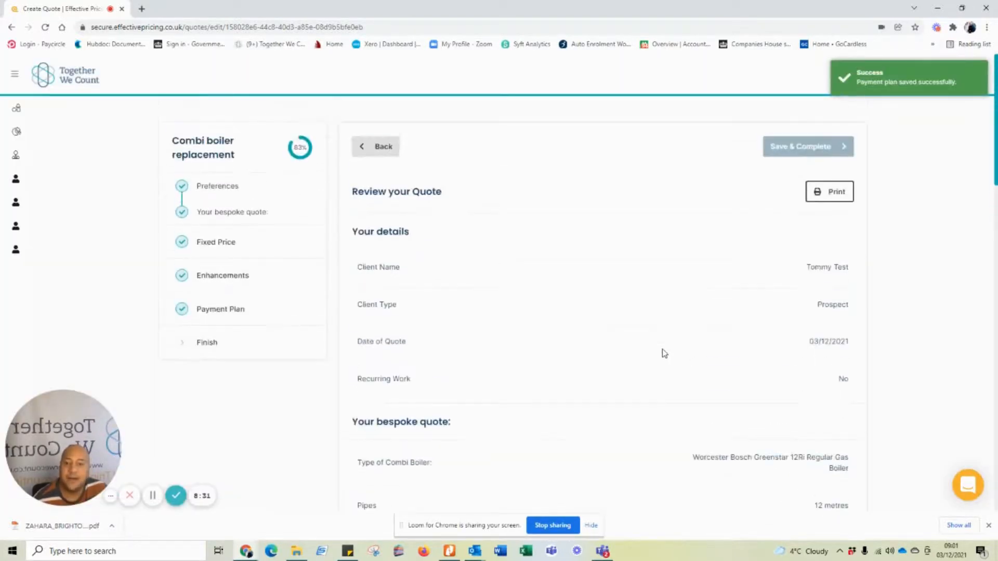
# - Review the quote summary from the client details through rewards and enhancements to the payment plan, and save it as complete
pyautogui.scroll(-4, 708, 234)
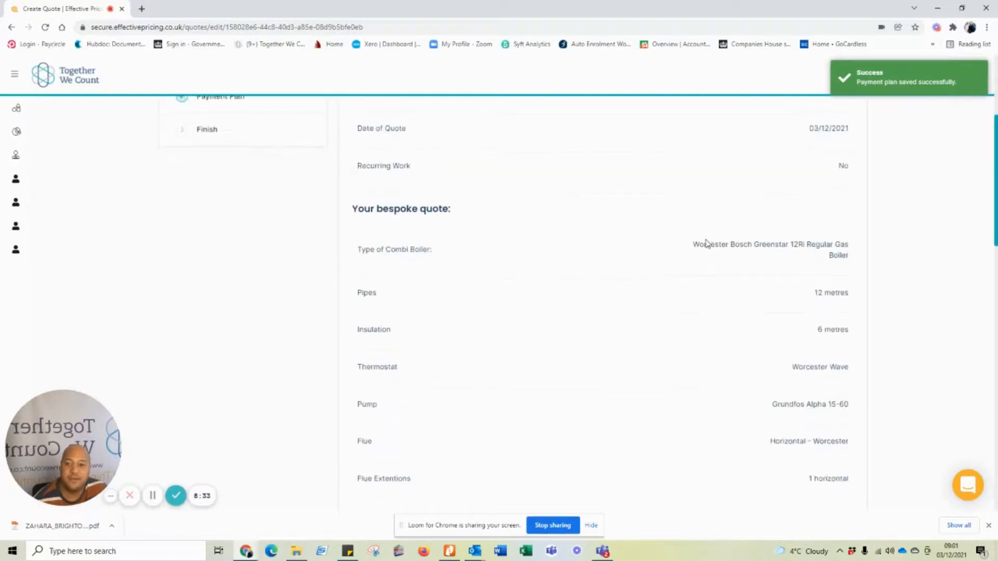
pyautogui.scroll(-2, 728, 249)
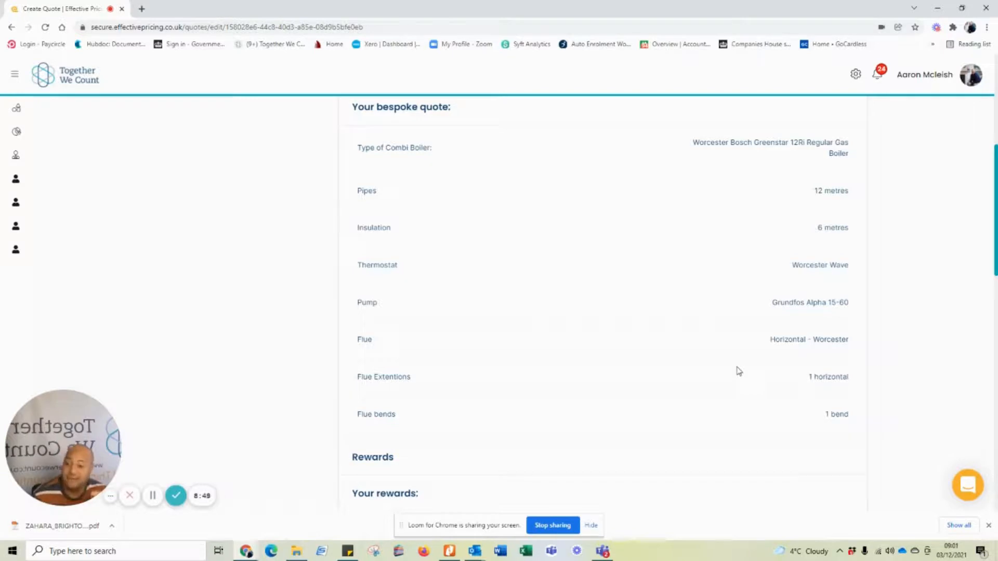
pyautogui.scroll(-6, 739, 371)
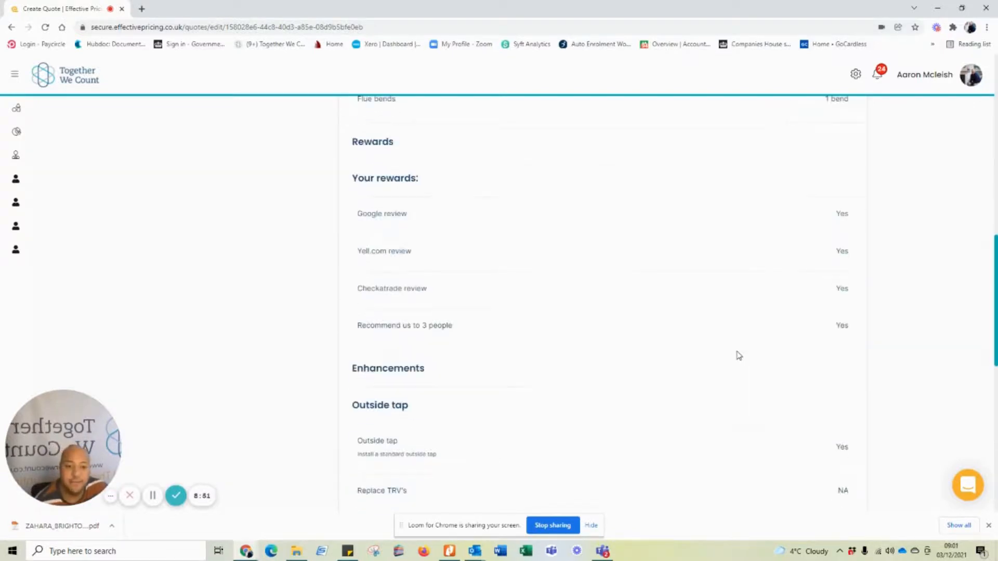
pyautogui.scroll(-7, 796, 264)
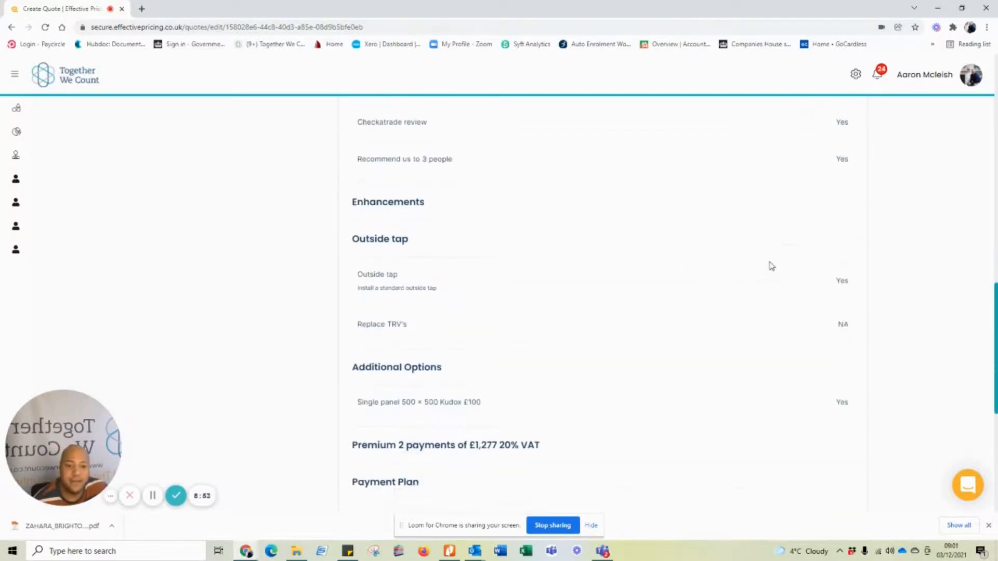
pyautogui.scroll(-3, 720, 265)
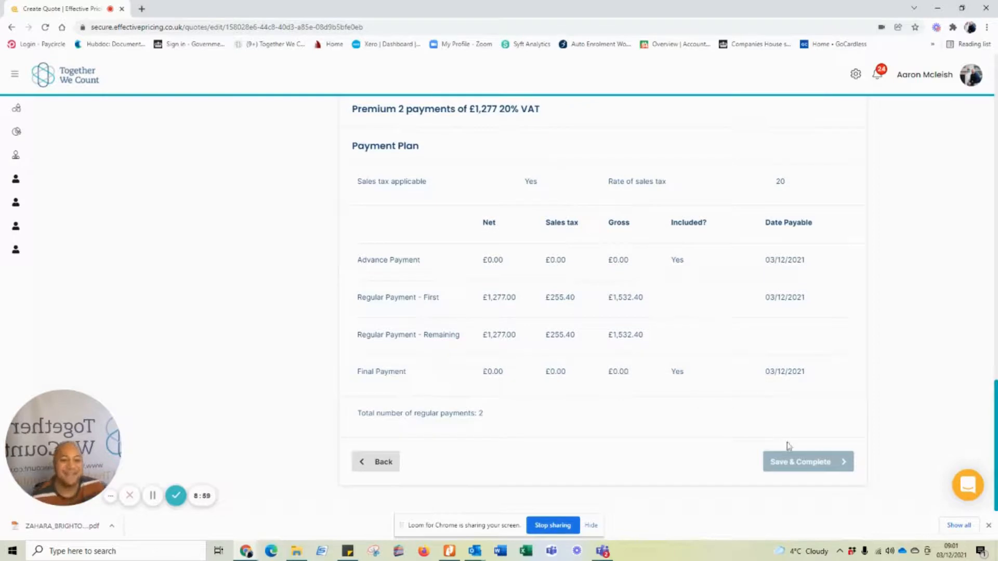
pyautogui.click(800, 462)
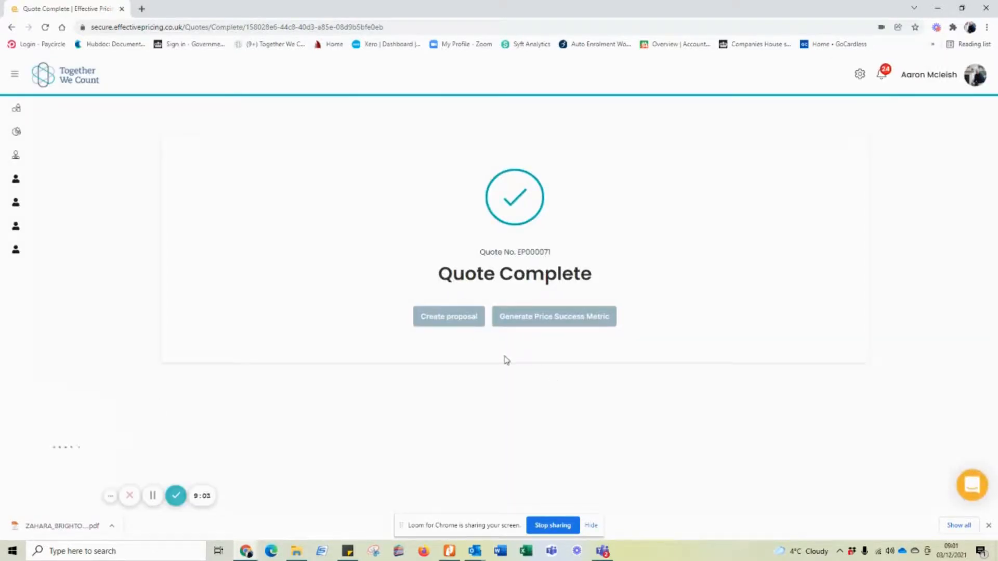
# - Create a proposal from the quote with the P&H Quote (accepted) template, naming it with the author's first name plus "quote test", and save it
pyautogui.click(448, 323)
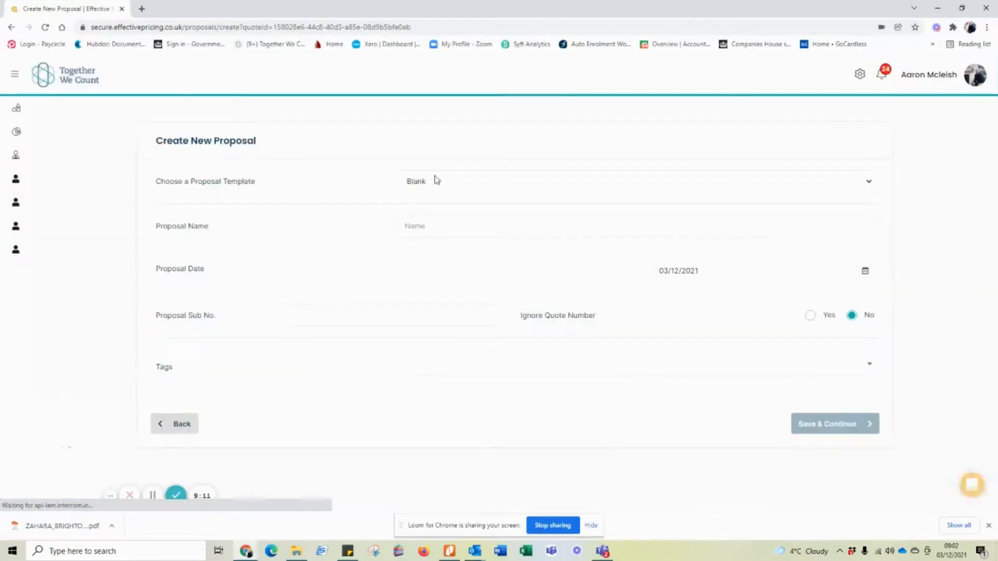
pyautogui.click(474, 187)
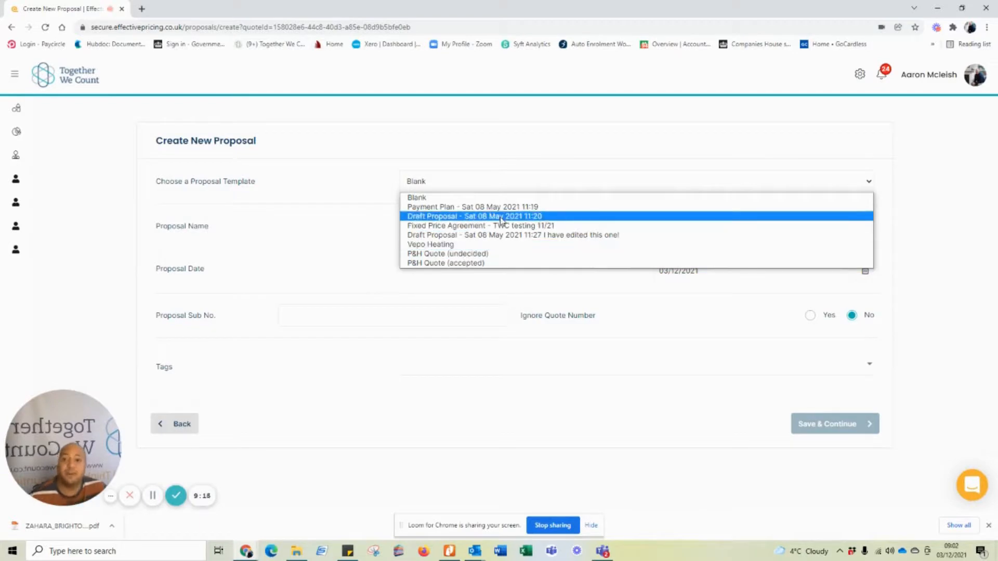
pyautogui.click(473, 268)
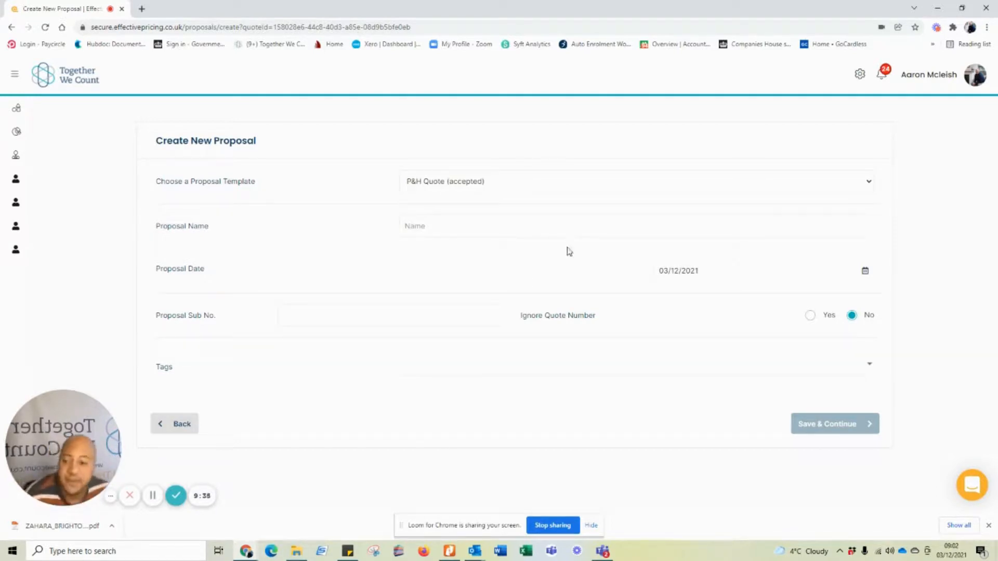
pyautogui.click(445, 229)
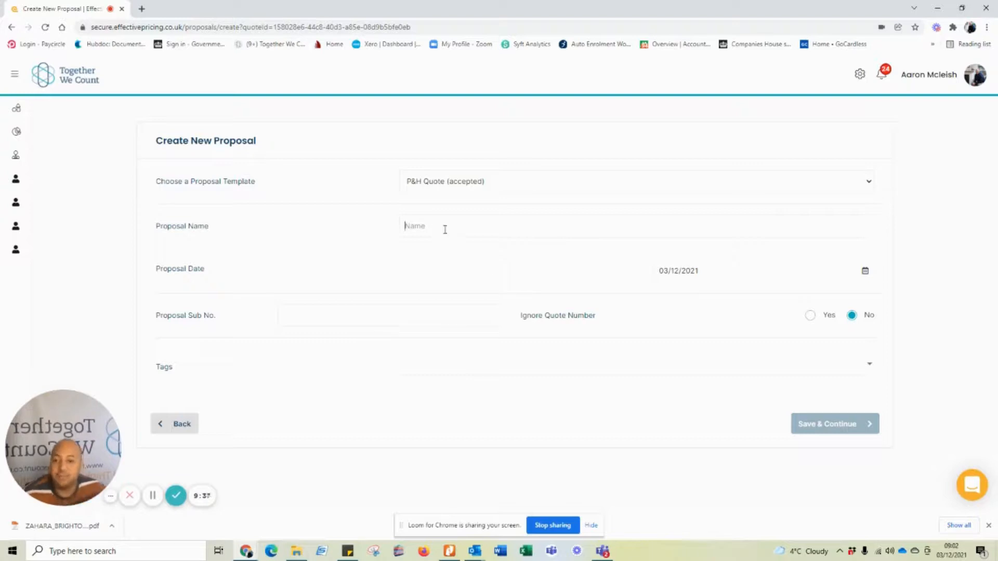
pyautogui.write('Aaron ')
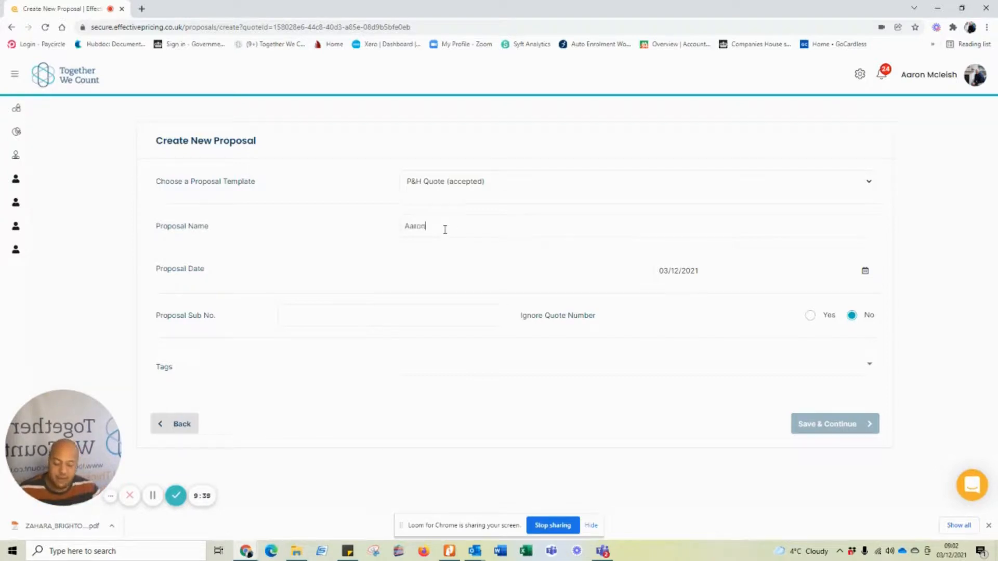
pyautogui.write('quote test')
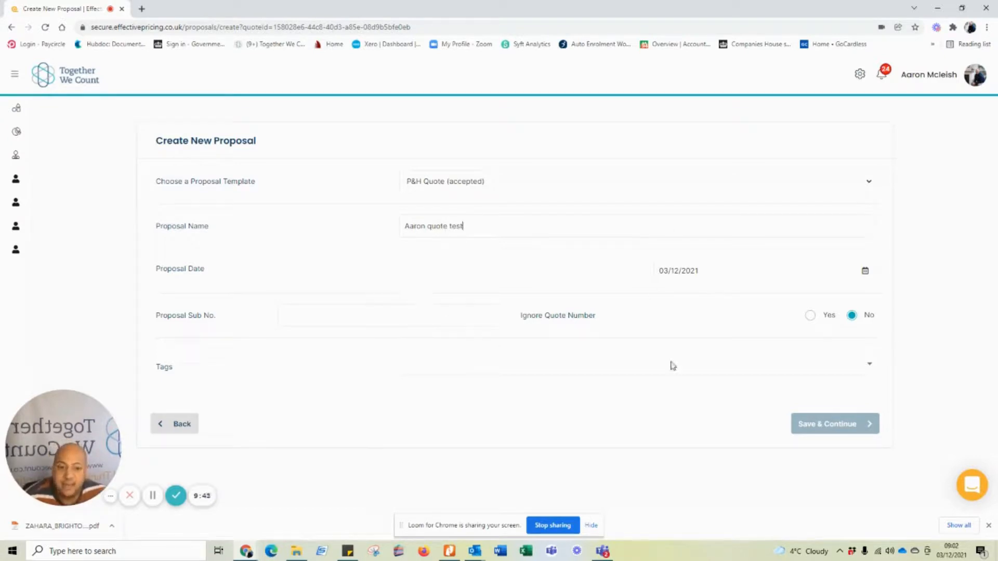
pyautogui.click(833, 429)
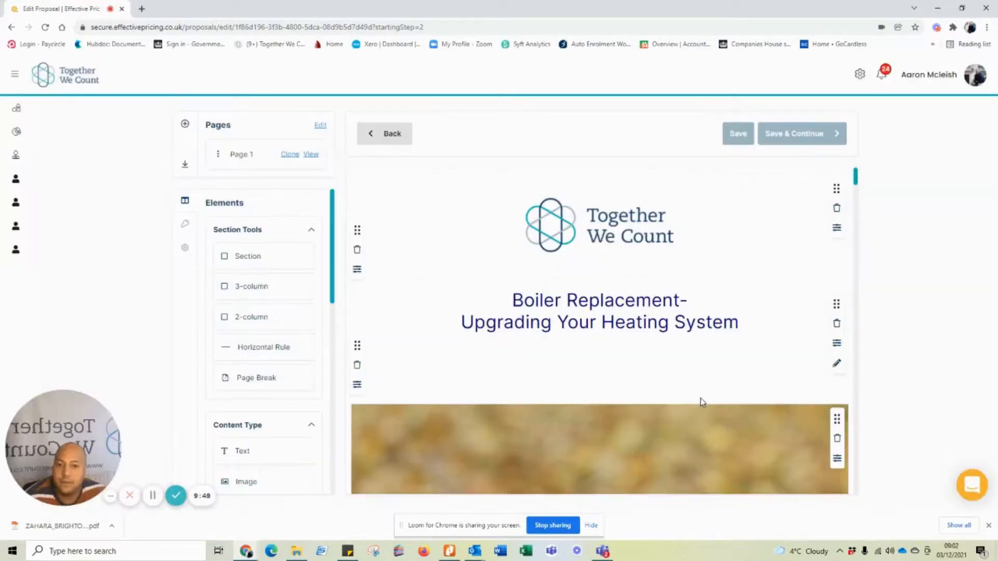
# - Examine the proposal's merge fields, bespoke quote table, package comparison, payment options, warranties, FAQs and appendix
pyautogui.scroll(-9, 663, 281)
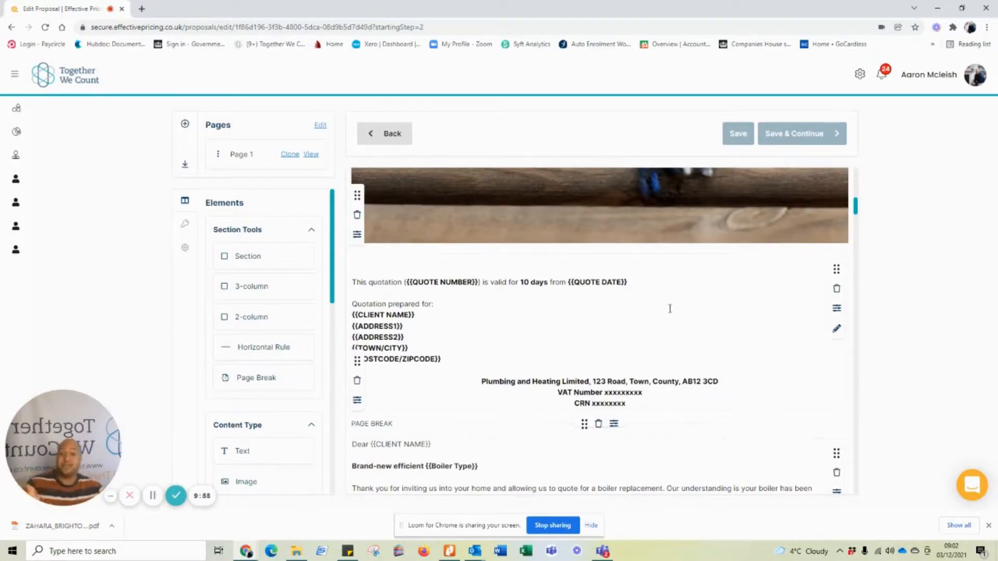
pyautogui.scroll(-2, 564, 275)
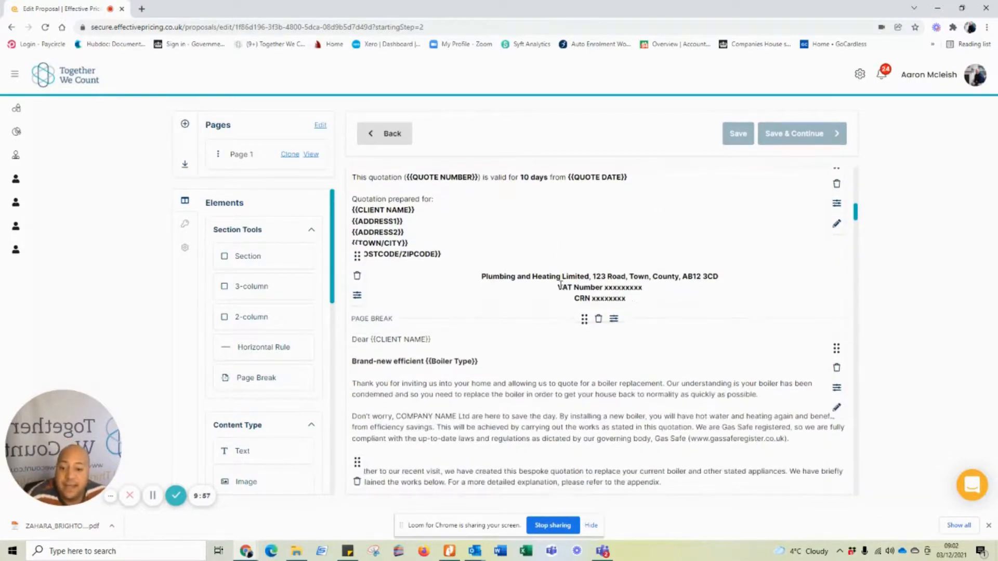
pyautogui.scroll(-3, 629, 327)
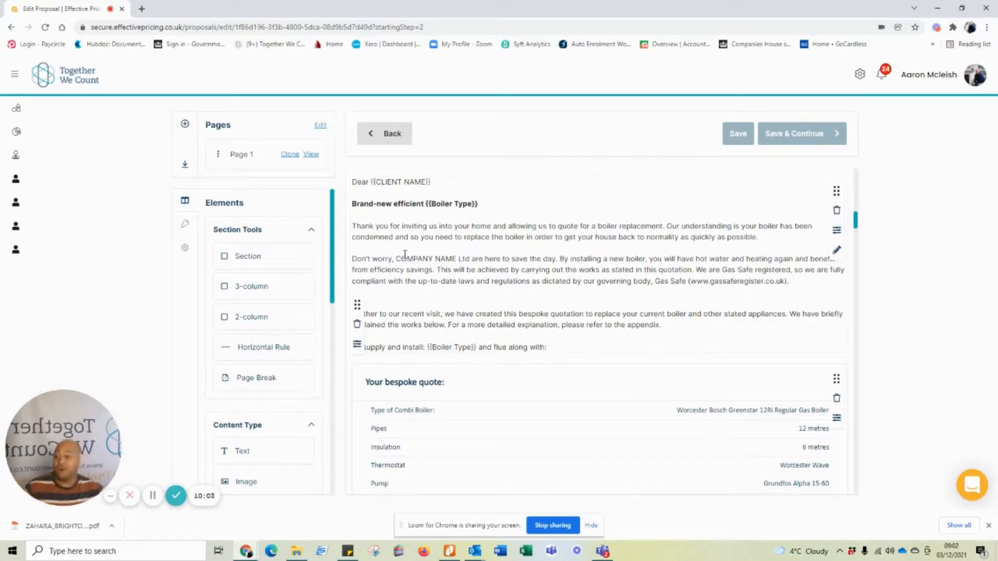
pyautogui.scroll(-10, 586, 276)
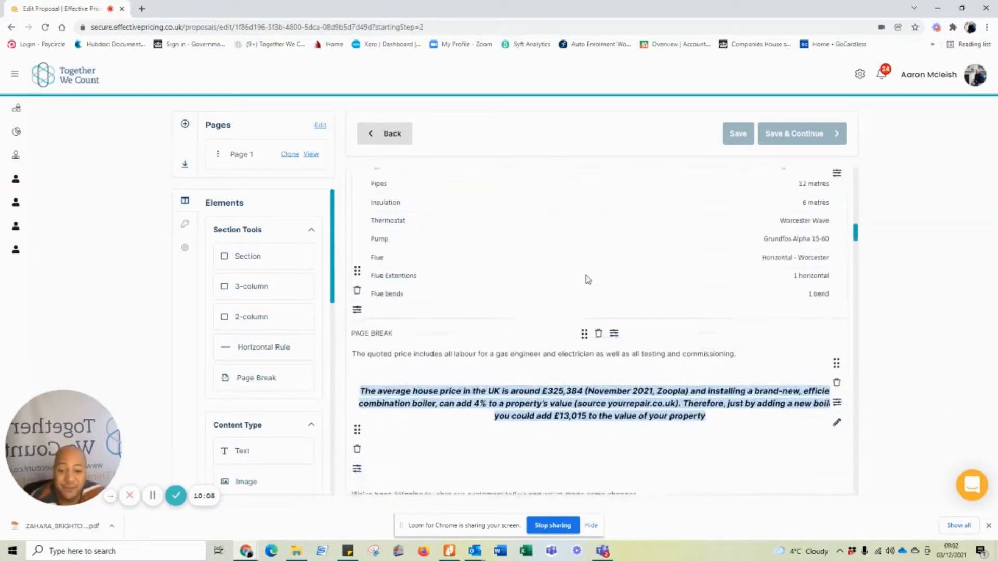
pyautogui.scroll(-10, 586, 276)
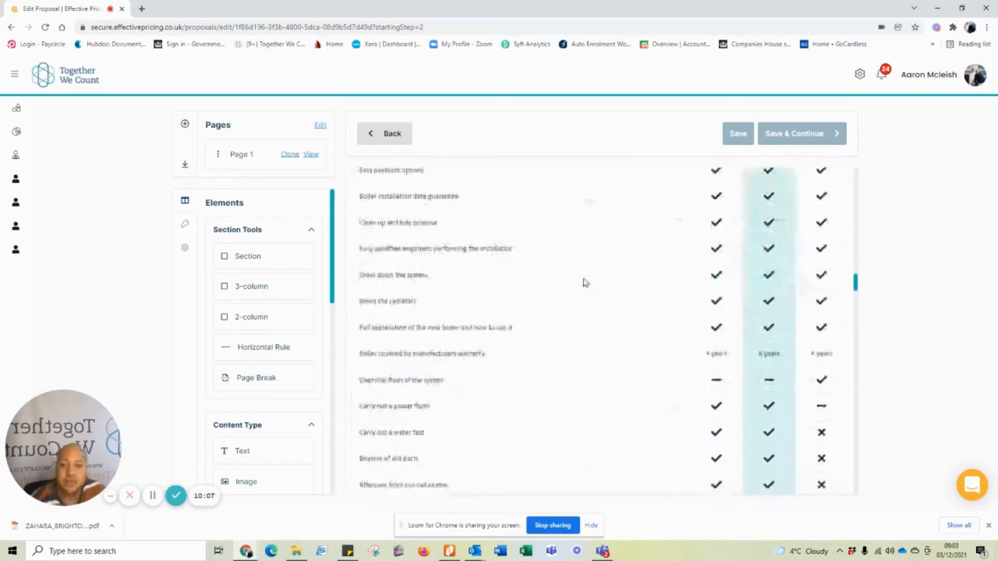
pyautogui.scroll(-10, 589, 286)
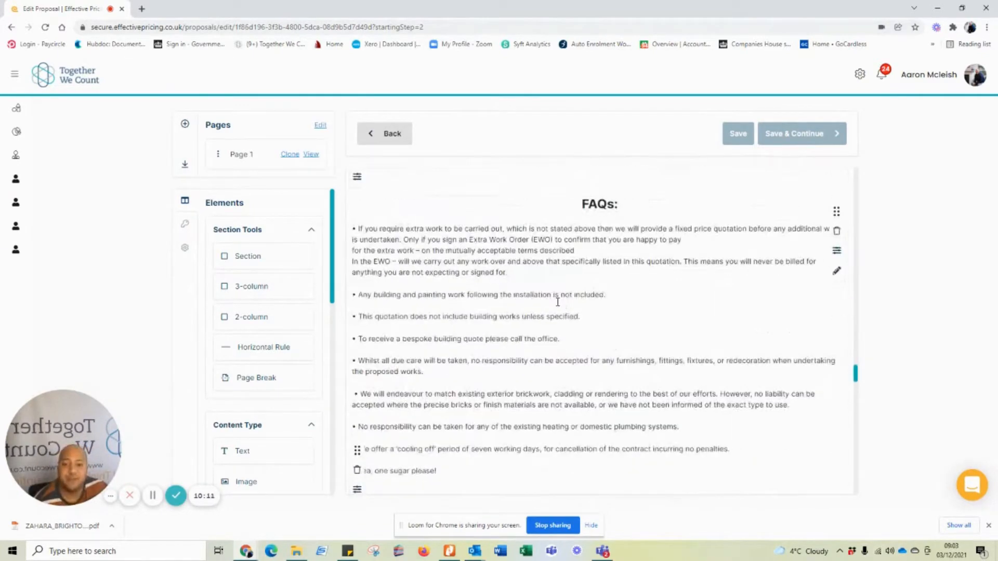
pyautogui.scroll(5, 557, 301)
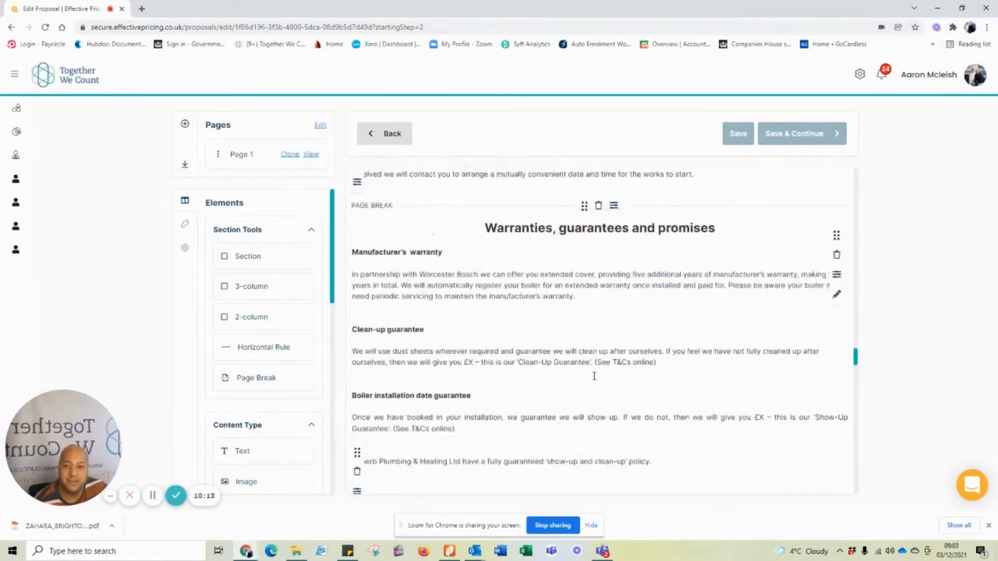
pyautogui.scroll(-10, 493, 327)
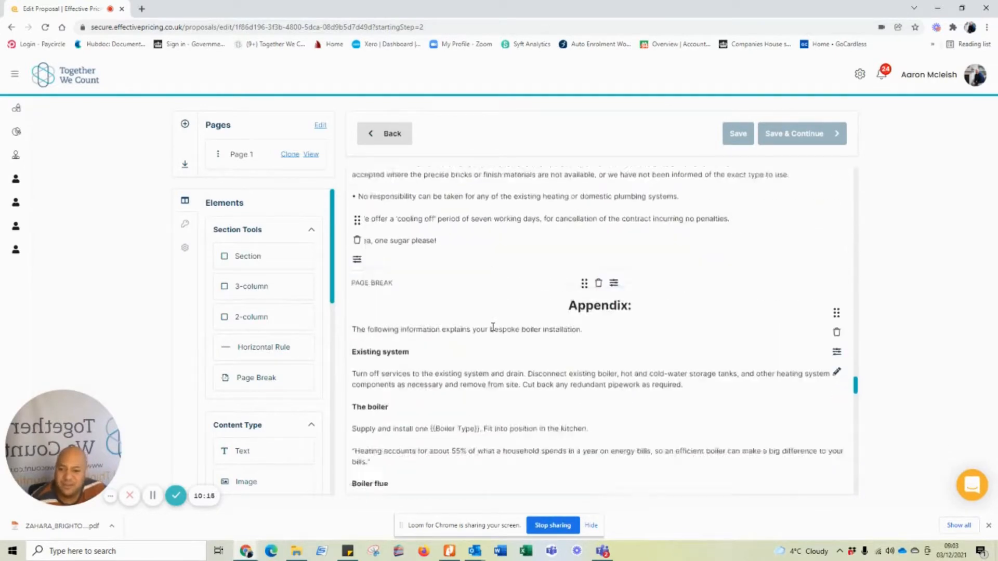
pyautogui.scroll(2, 493, 327)
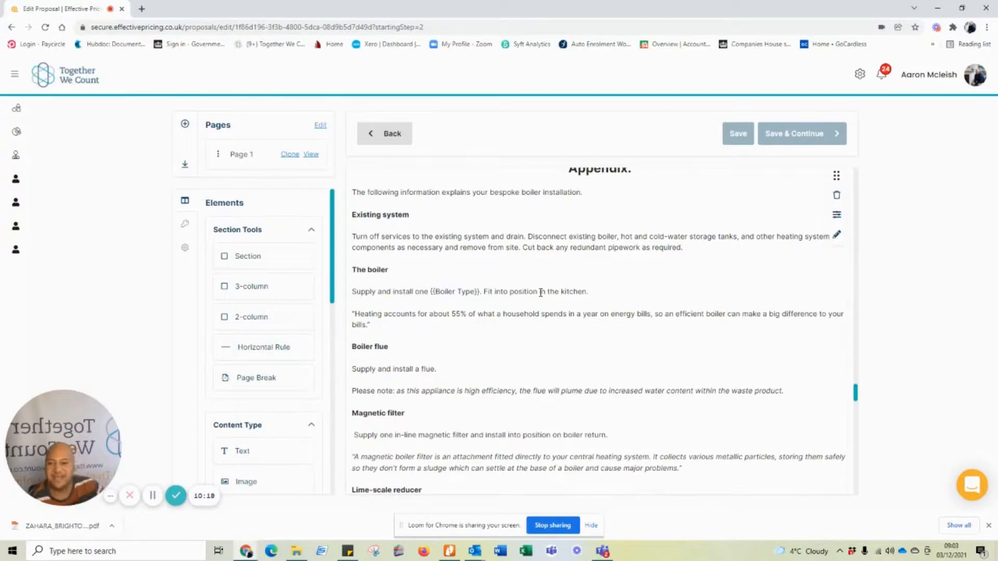
pyautogui.scroll(8, 541, 292)
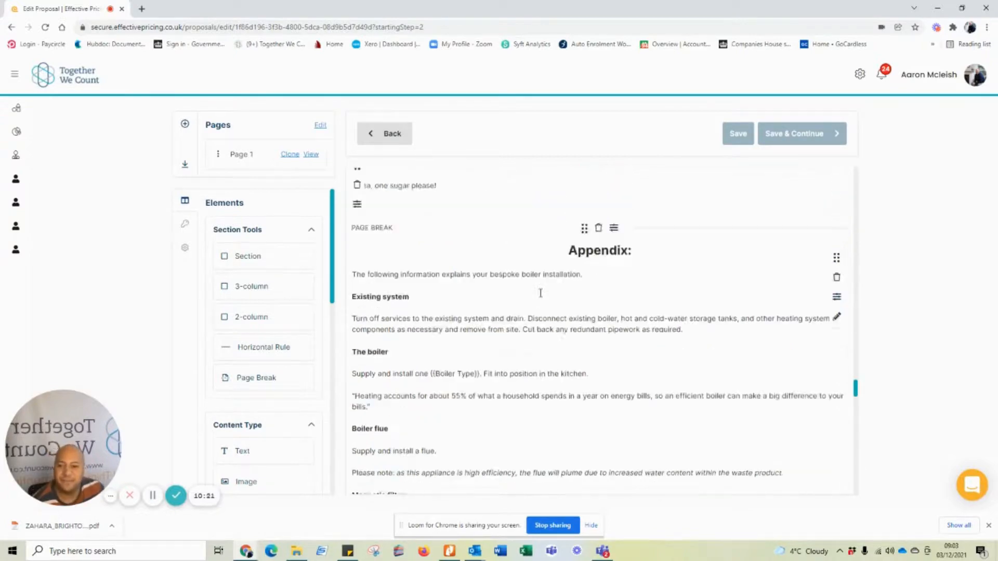
pyautogui.scroll(15, 541, 292)
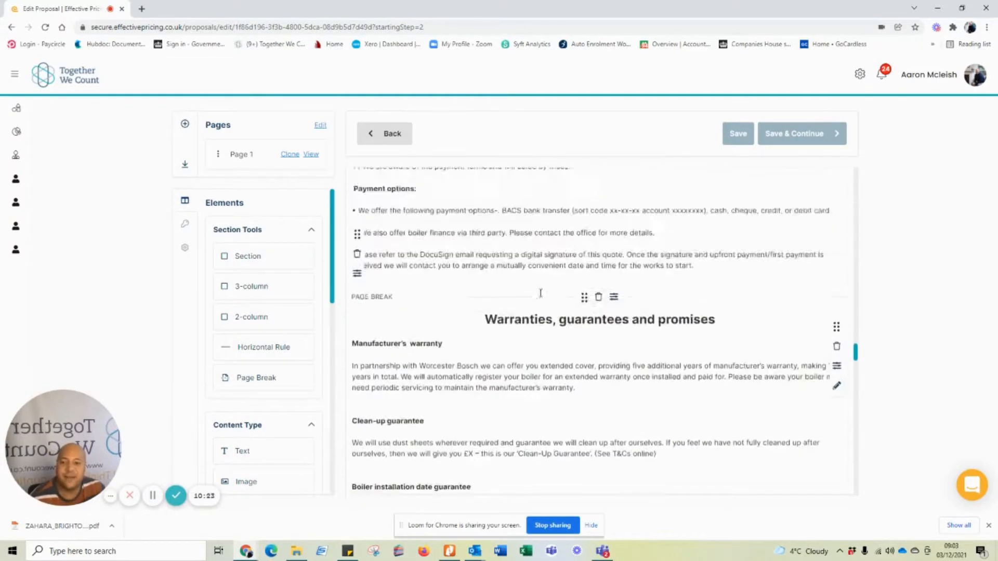
# - Save the proposal to generate its preview, download it as a PDF, and open the downloaded file at the cover page
pyautogui.click(796, 133)
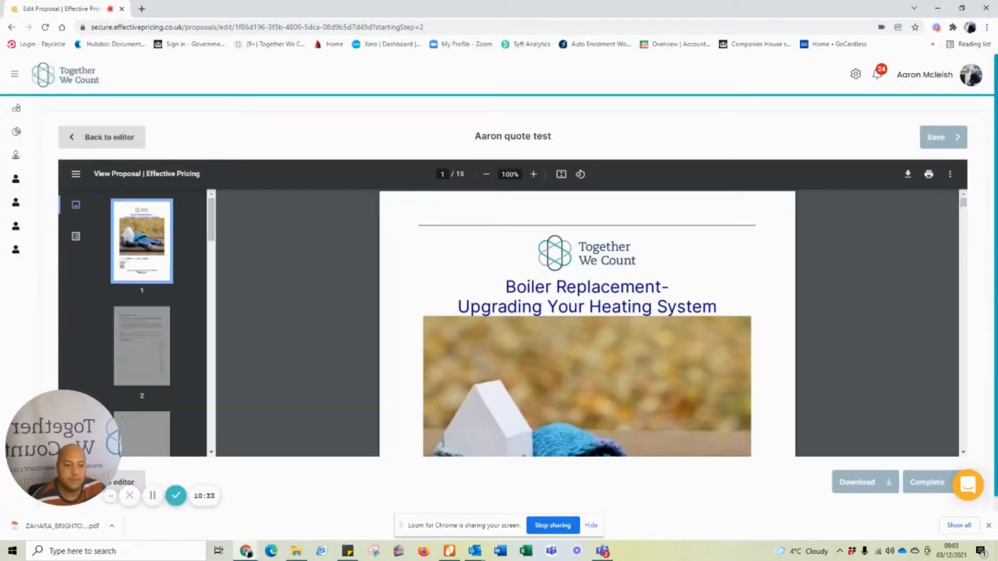
pyautogui.click(989, 525)
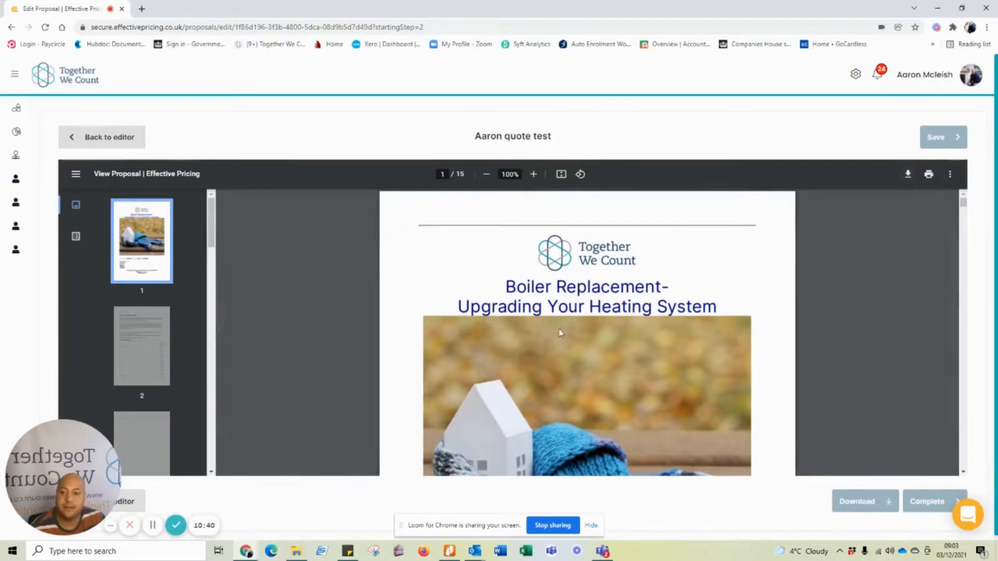
pyautogui.click(62, 526)
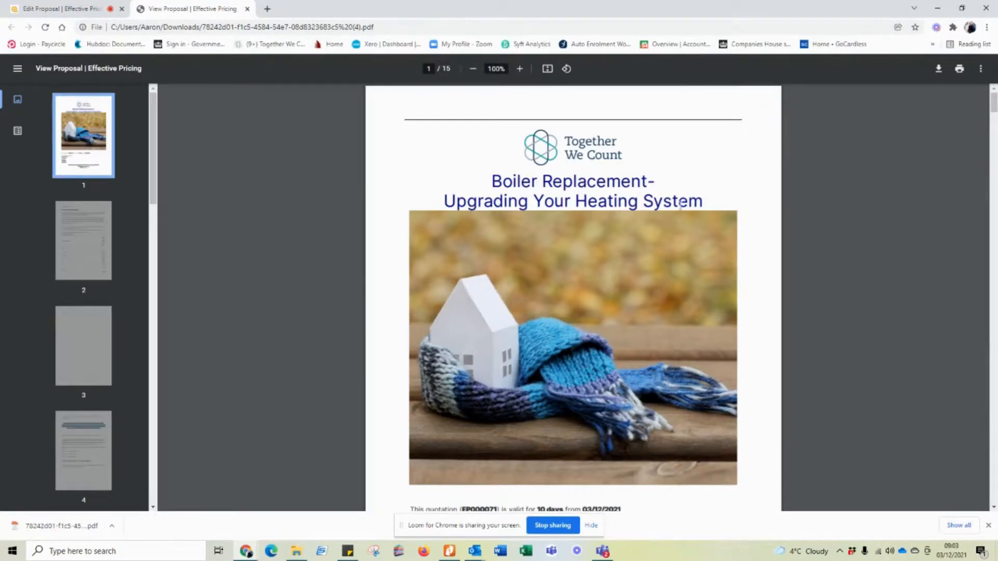
pyautogui.scroll(-1, 523, 308)
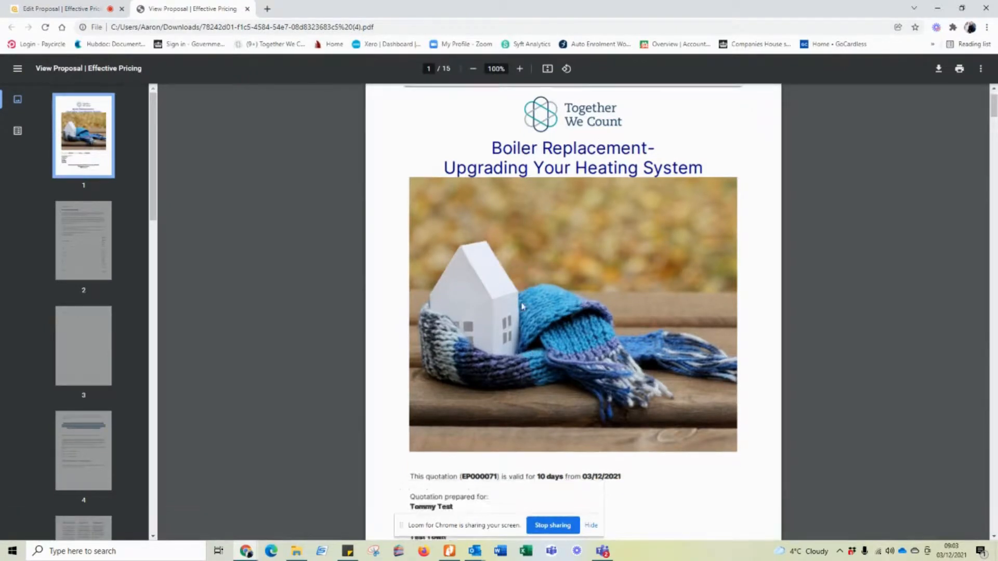
# - Check the PDF cover page's quotation reference, validity period, date, client address and company details, glancing back at the proposal preview
pyautogui.scroll(-2, 522, 307)
pyautogui.moveTo(460, 352); pyautogui.dragTo(499, 353)
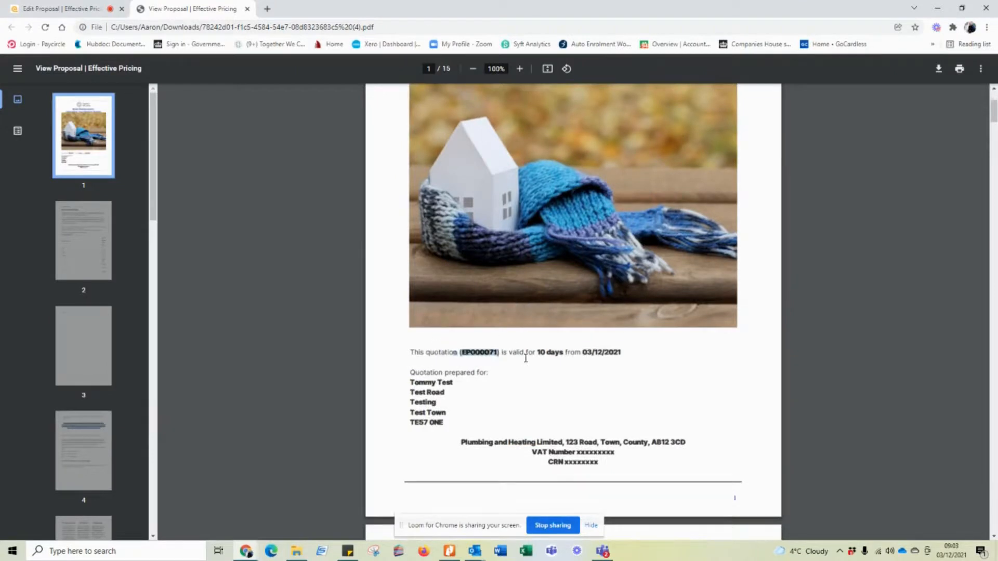
pyautogui.click(536, 352)
pyautogui.moveTo(582, 352); pyautogui.dragTo(625, 357)
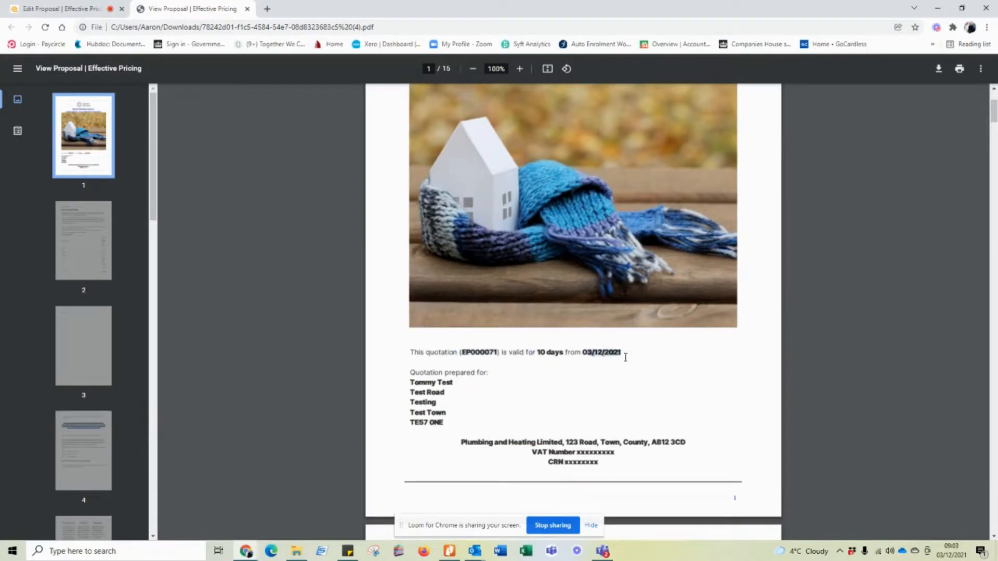
pyautogui.moveTo(411, 378); pyautogui.dragTo(444, 422)
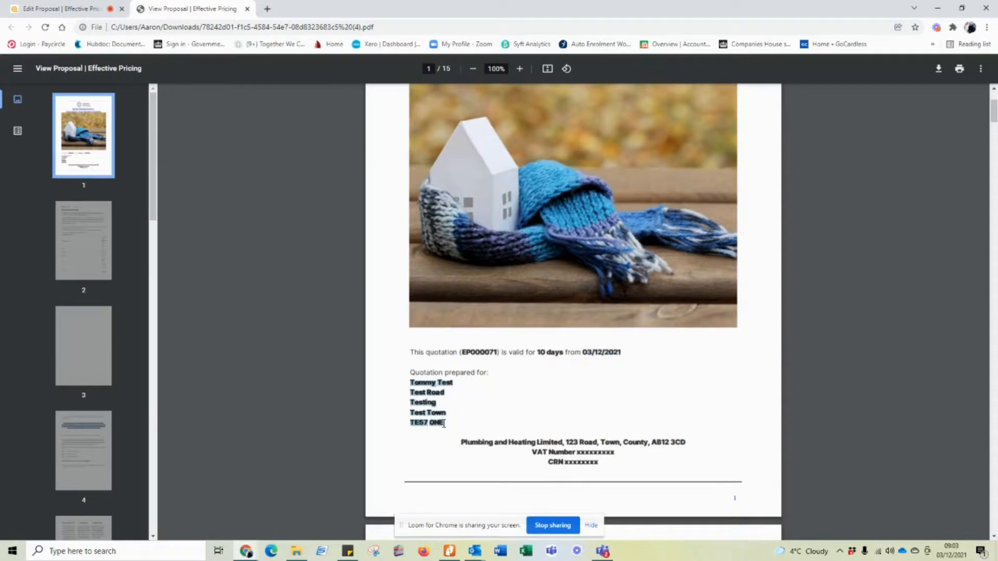
pyautogui.click(478, 442)
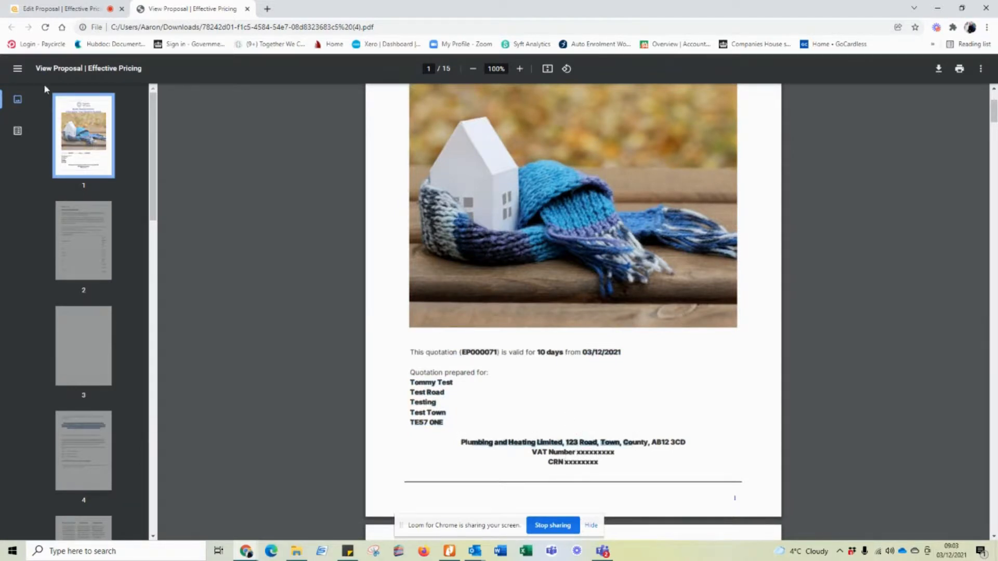
pyautogui.click(62, 9)
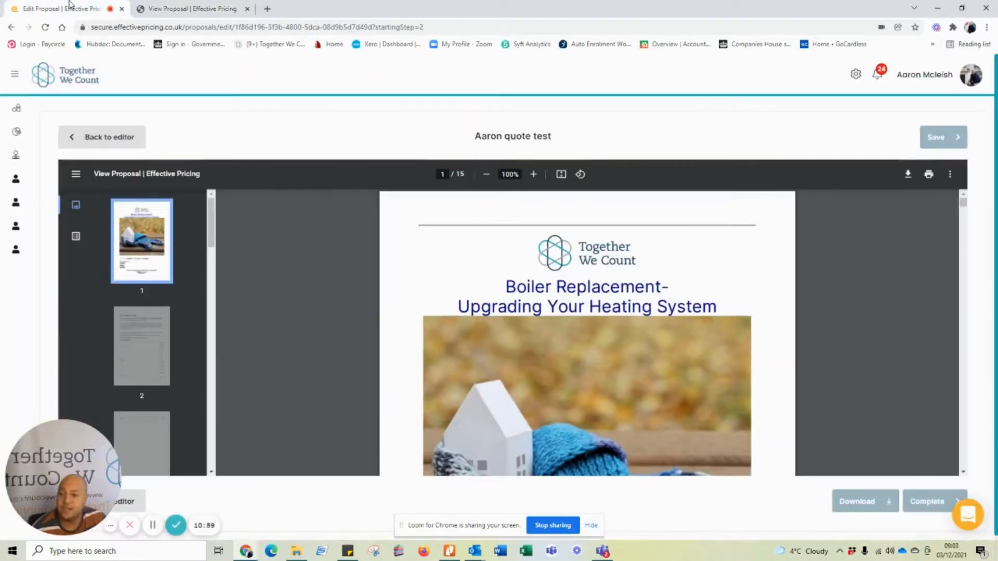
pyautogui.click(177, 7)
# - Examine the introductory letter on page 2, checking the boiler name merged into the heading and the supply-and-install line
pyautogui.scroll(-6, 624, 321)
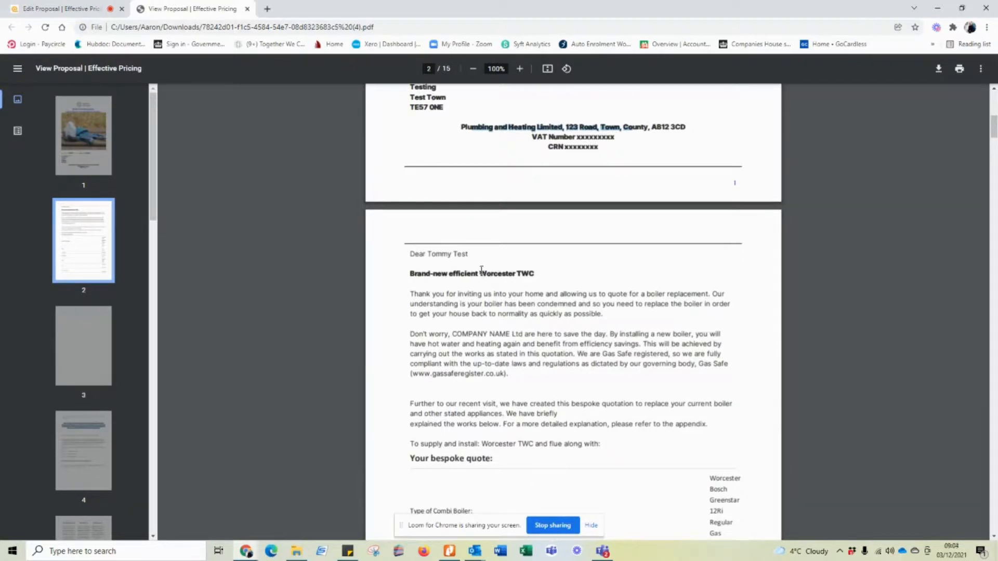
pyautogui.moveTo(482, 270); pyautogui.dragTo(533, 271)
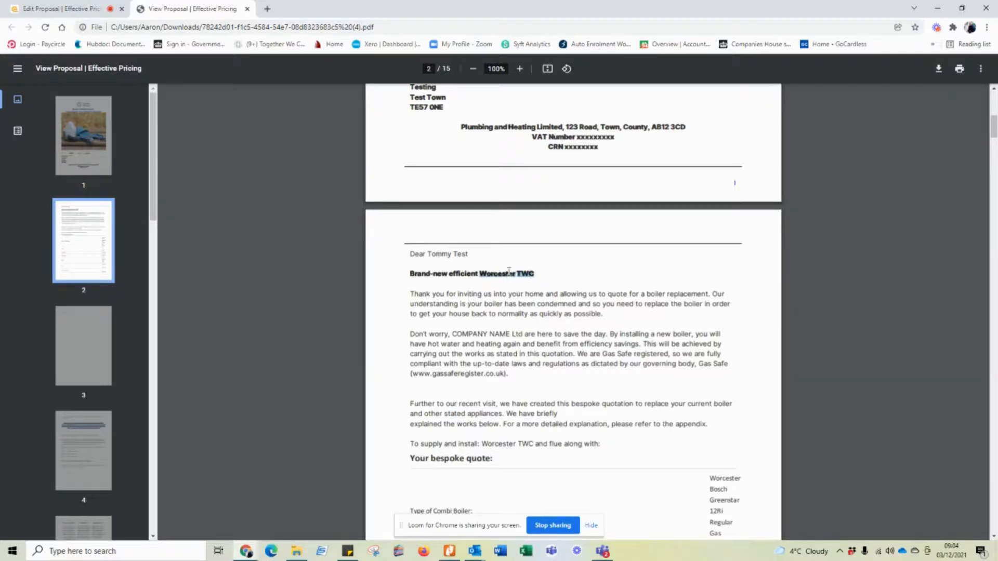
pyautogui.moveTo(481, 272); pyautogui.dragTo(543, 271)
pyautogui.moveTo(482, 444); pyautogui.dragTo(534, 443)
pyautogui.scroll(-3, 539, 430)
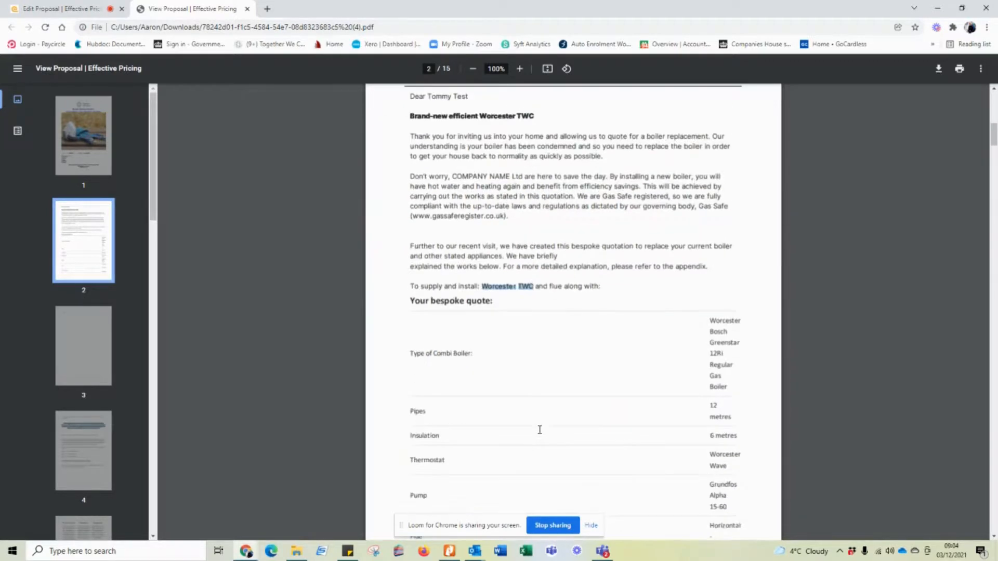
pyautogui.scroll(4, 539, 430)
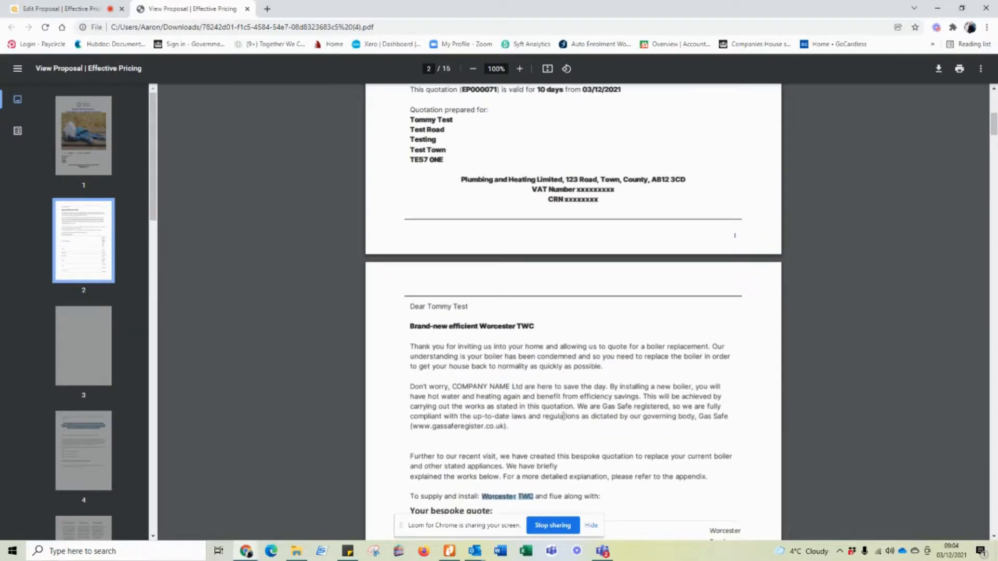
pyautogui.scroll(-2, 491, 450)
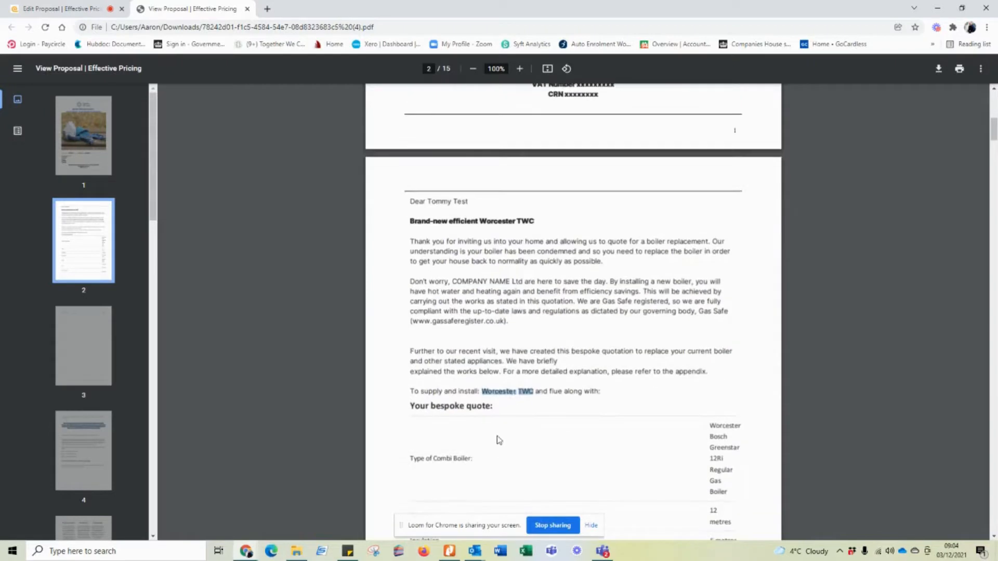
# - Examine the bespoke quote table from the combi boiler type through pipes, insulation, thermostat and pump to the flue bends
pyautogui.scroll(-2, 495, 428)
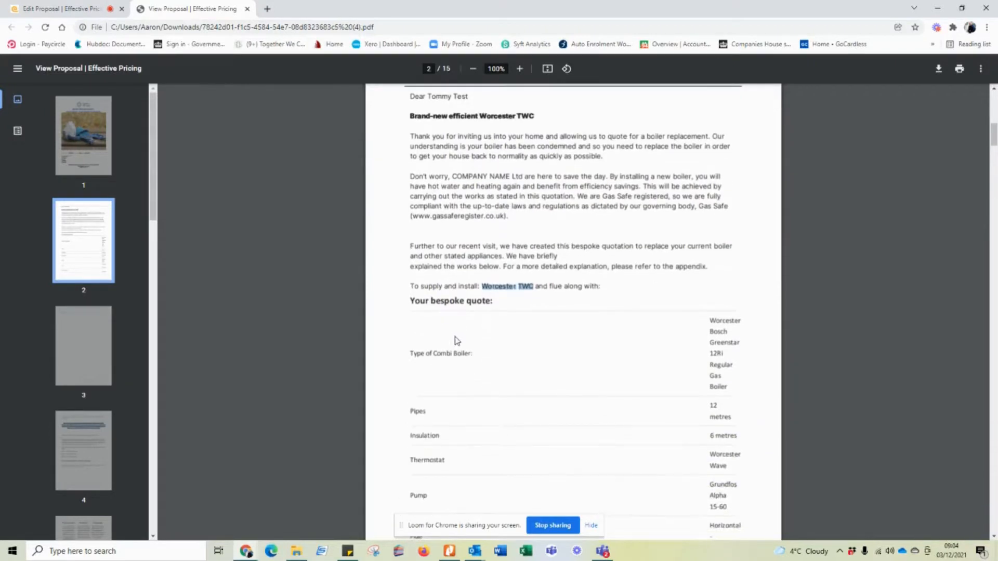
pyautogui.scroll(-3, 633, 349)
pyautogui.moveTo(716, 175); pyautogui.dragTo(727, 422)
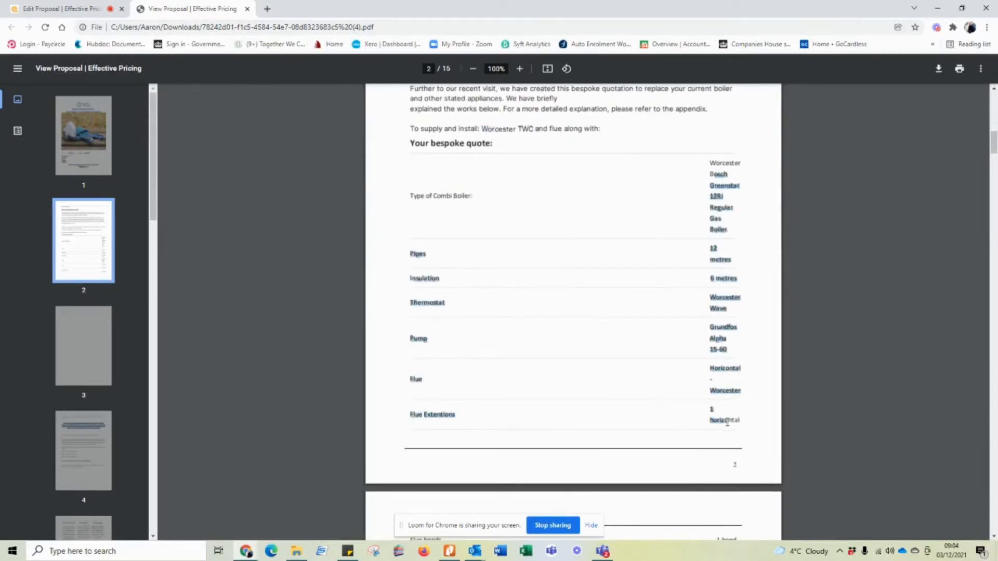
pyautogui.click(716, 221)
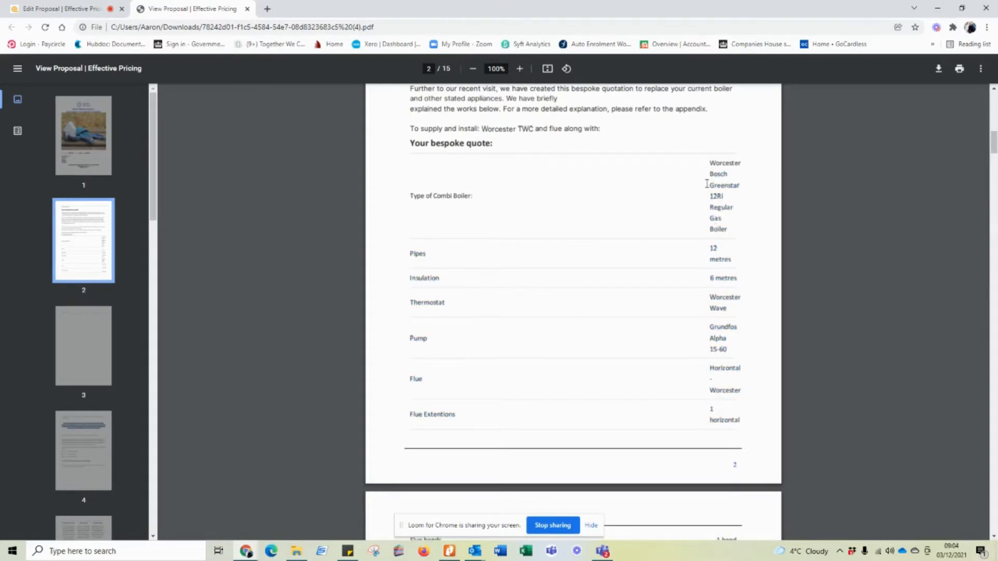
pyautogui.moveTo(707, 184); pyautogui.dragTo(740, 418)
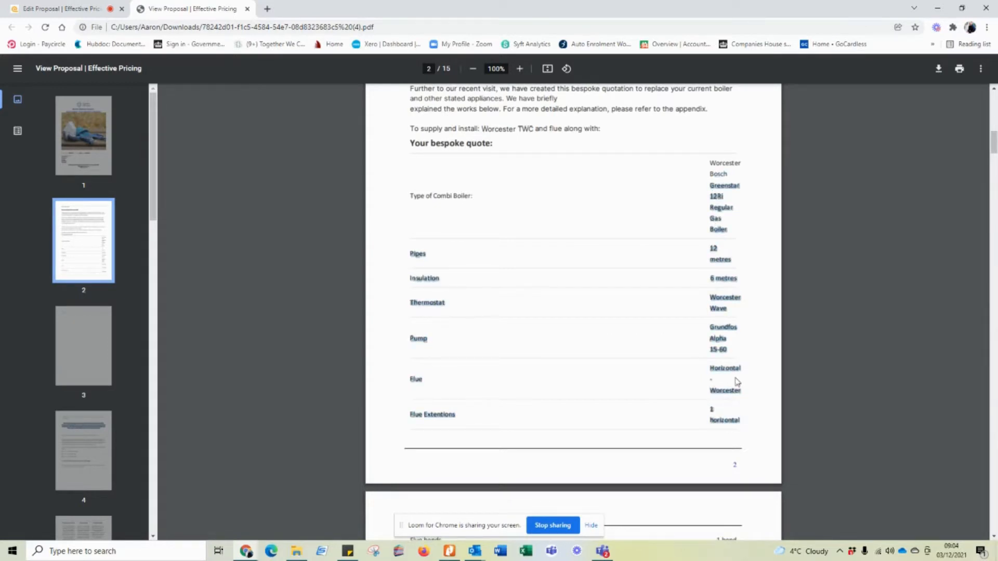
pyautogui.scroll(-3, 732, 372)
pyautogui.scroll(-4, 722, 395)
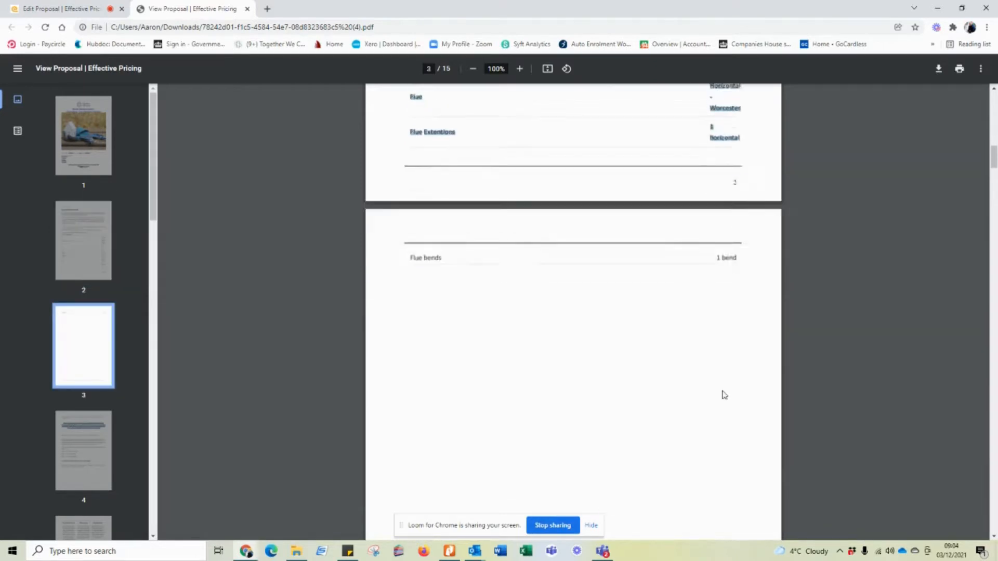
pyautogui.scroll(3, 717, 361)
pyautogui.scroll(-3, 714, 348)
# - Read the property value statement and package descriptions, and compare the Premium Plus, Premium and Essentials prices and inclusions
pyautogui.scroll(-9, 712, 340)
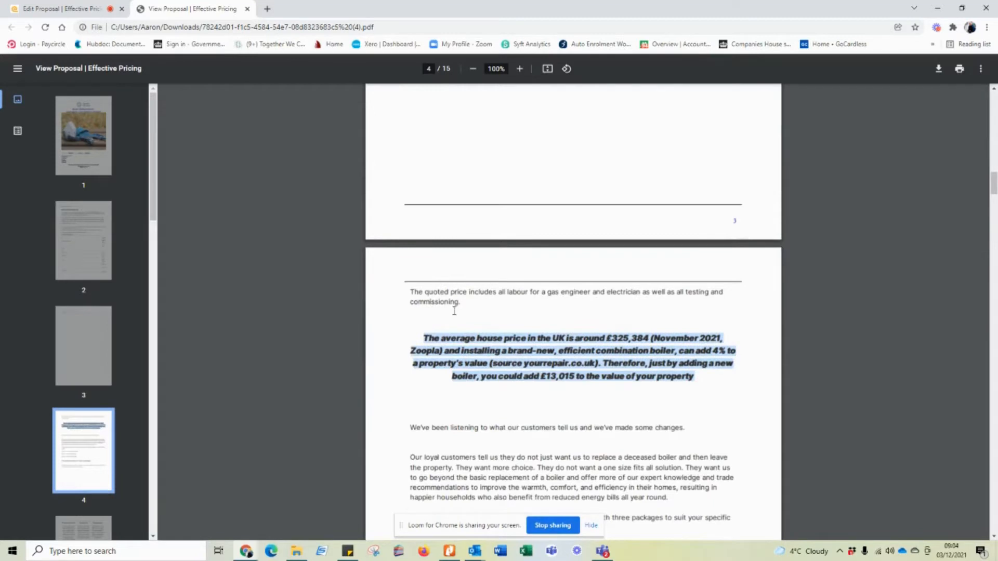
pyautogui.scroll(-5, 601, 370)
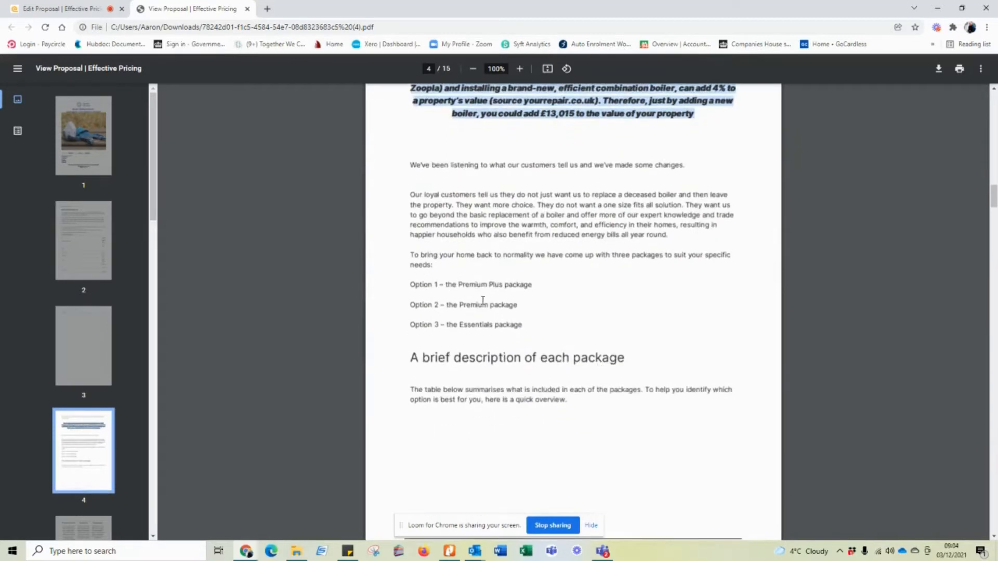
pyautogui.scroll(-2, 483, 300)
pyautogui.scroll(-5, 484, 317)
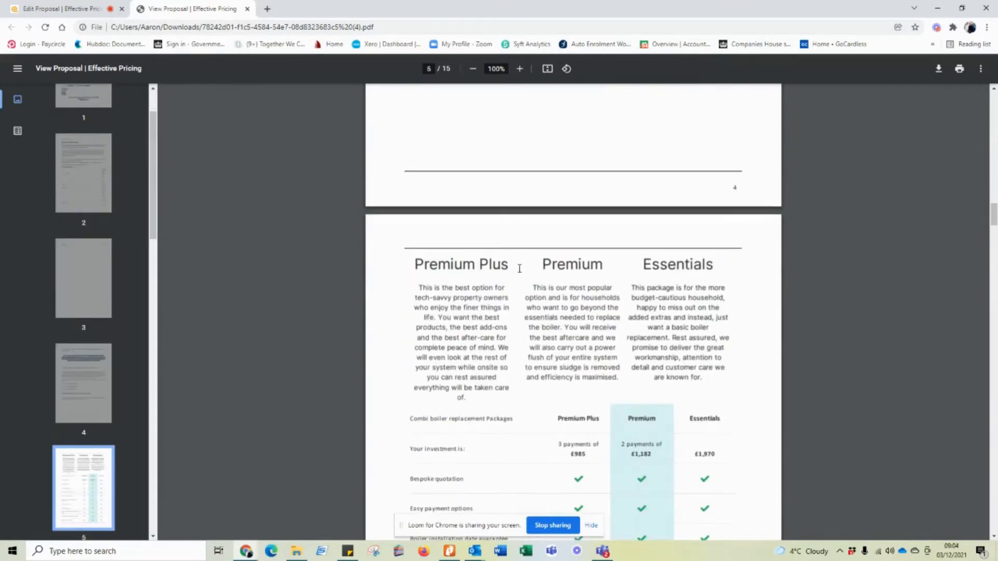
pyautogui.scroll(-1, 645, 322)
pyautogui.scroll(-2, 640, 397)
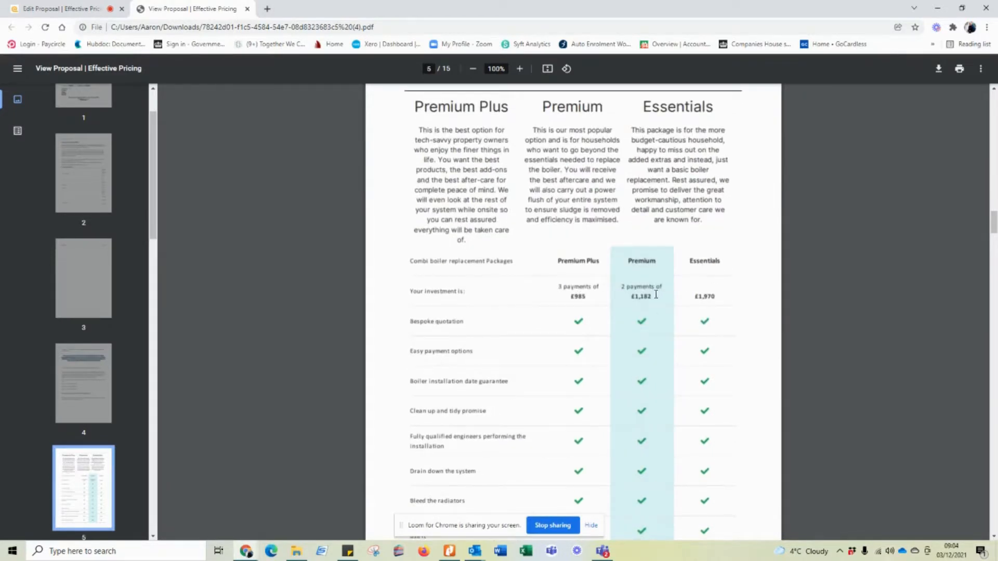
pyautogui.scroll(-9, 656, 294)
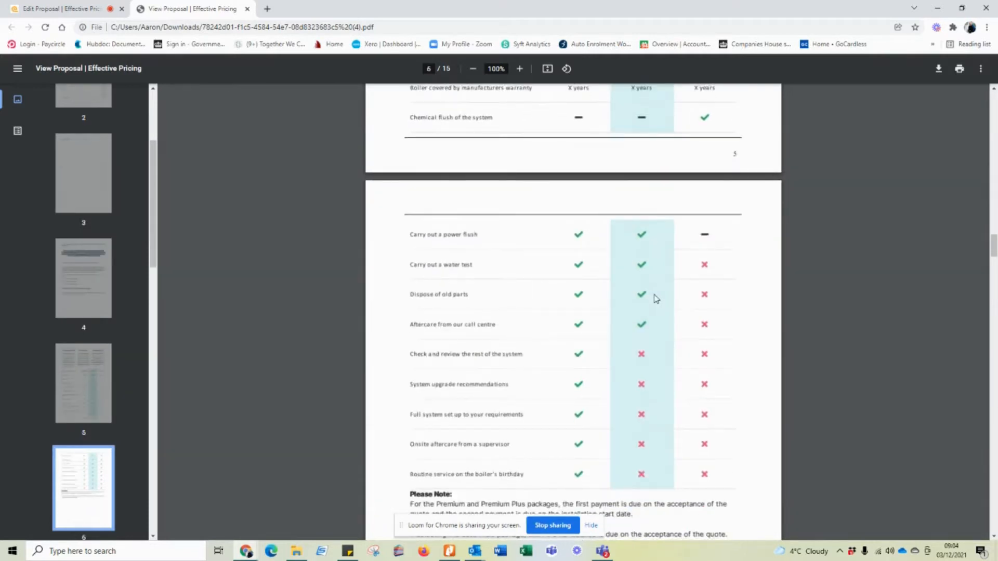
pyautogui.scroll(-3, 656, 298)
# - Examine the Quote Acceptance Form's payment schedule, outside tap and additional options, rewards, acceptance statements and payment options
pyautogui.scroll(-5, 656, 298)
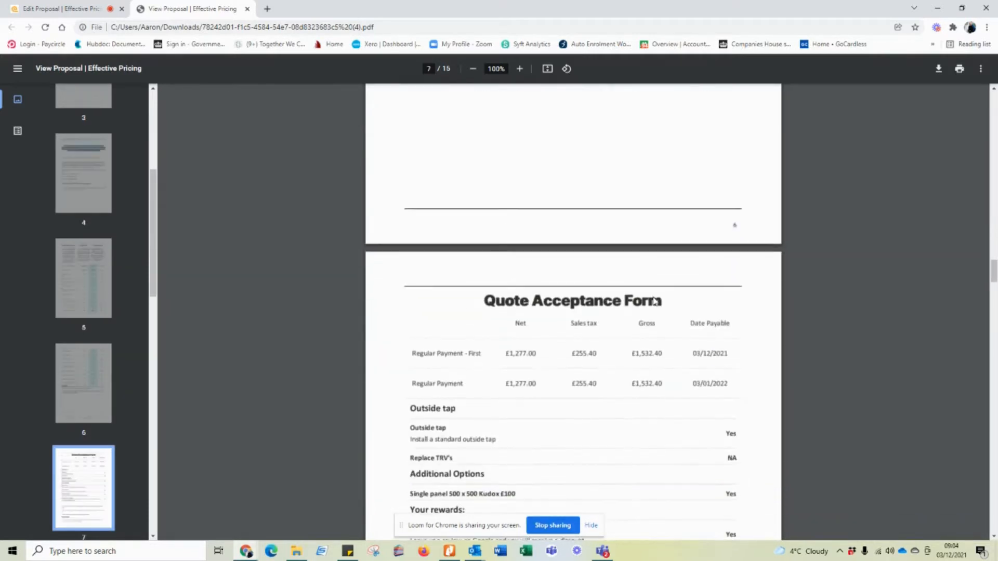
pyautogui.scroll(-2, 476, 326)
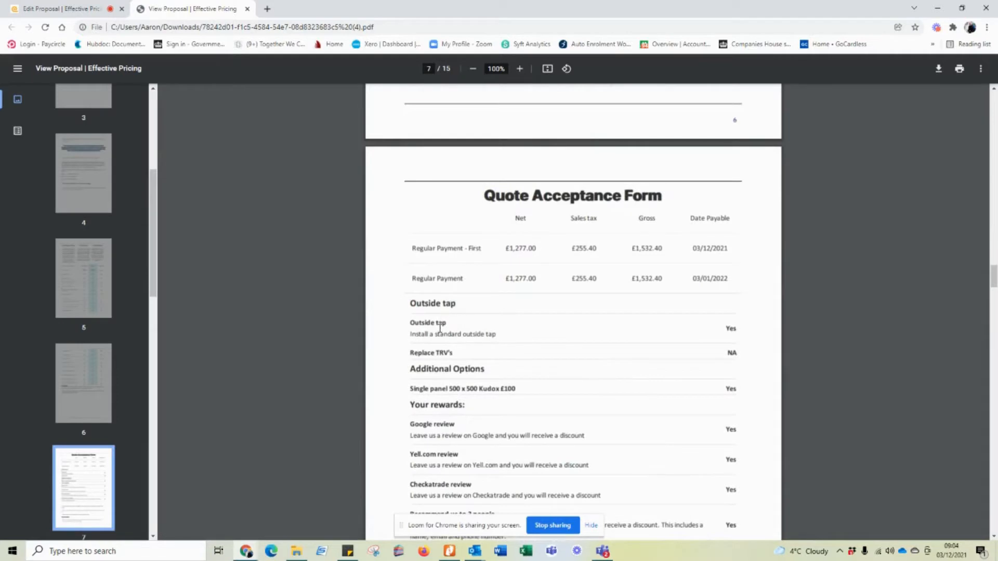
pyautogui.scroll(-1, 678, 327)
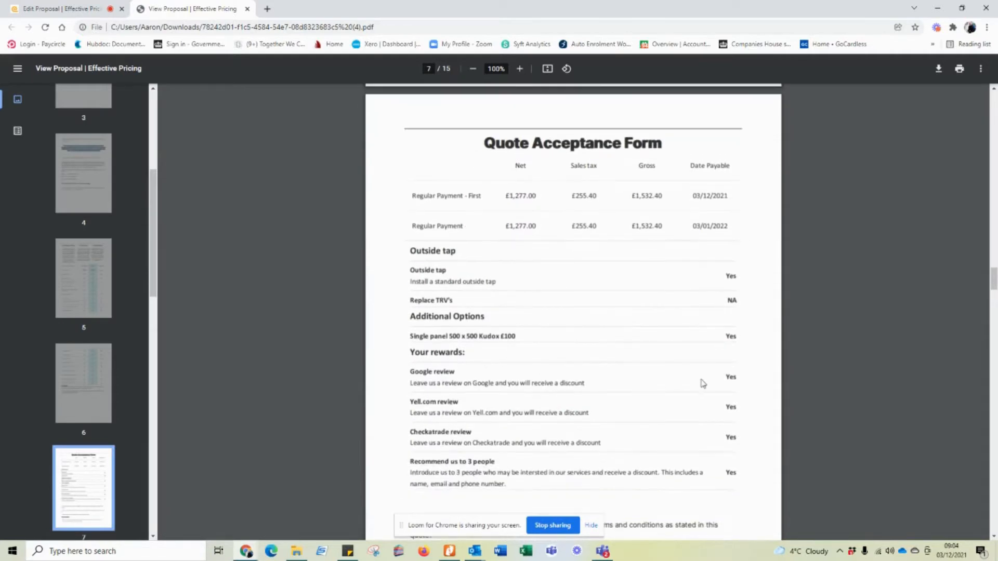
pyautogui.scroll(-1, 691, 364)
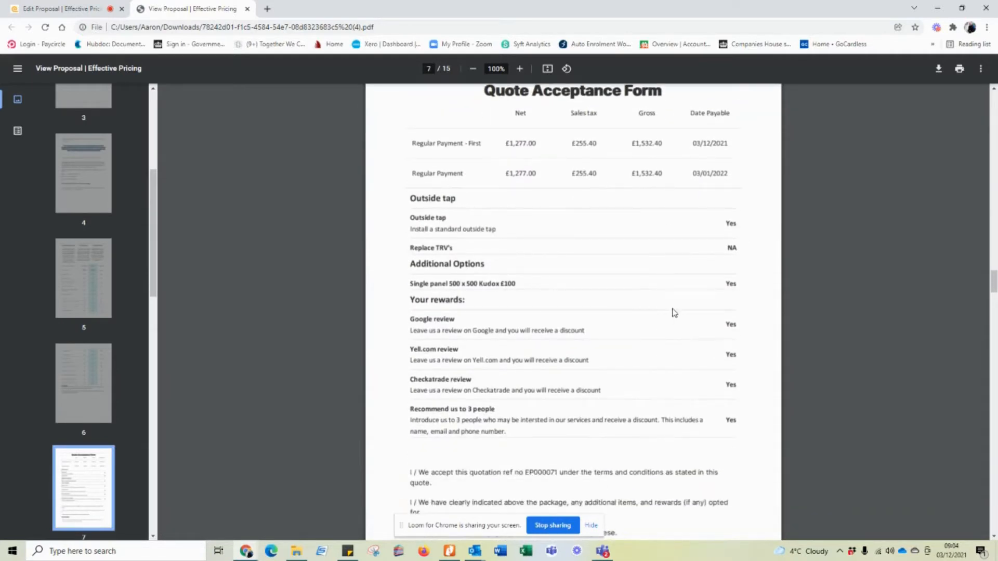
pyautogui.scroll(-3, 674, 313)
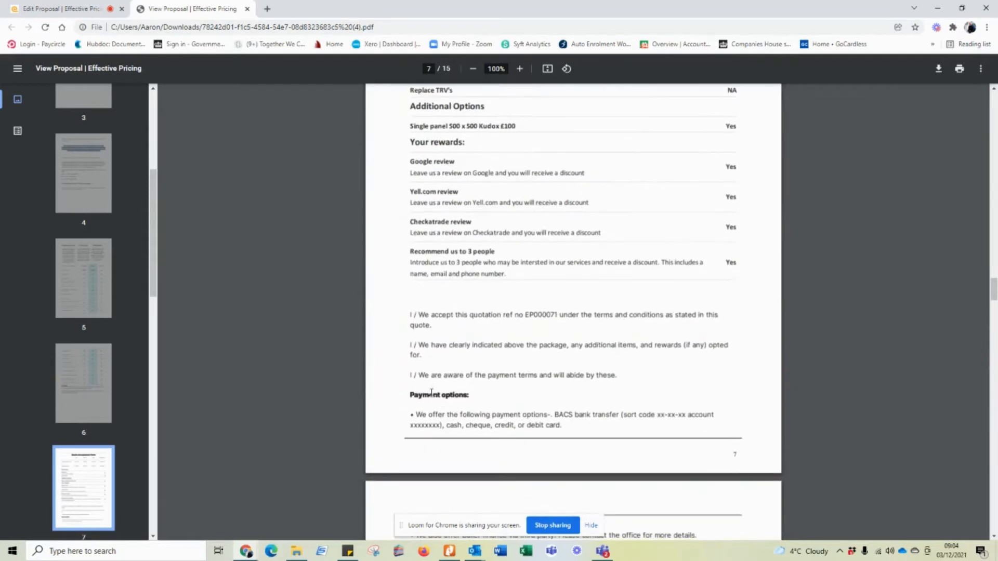
pyautogui.doubleClick(482, 416)
pyautogui.moveTo(458, 392); pyautogui.dragTo(414, 329)
pyautogui.click(455, 322)
pyautogui.scroll(-2, 470, 333)
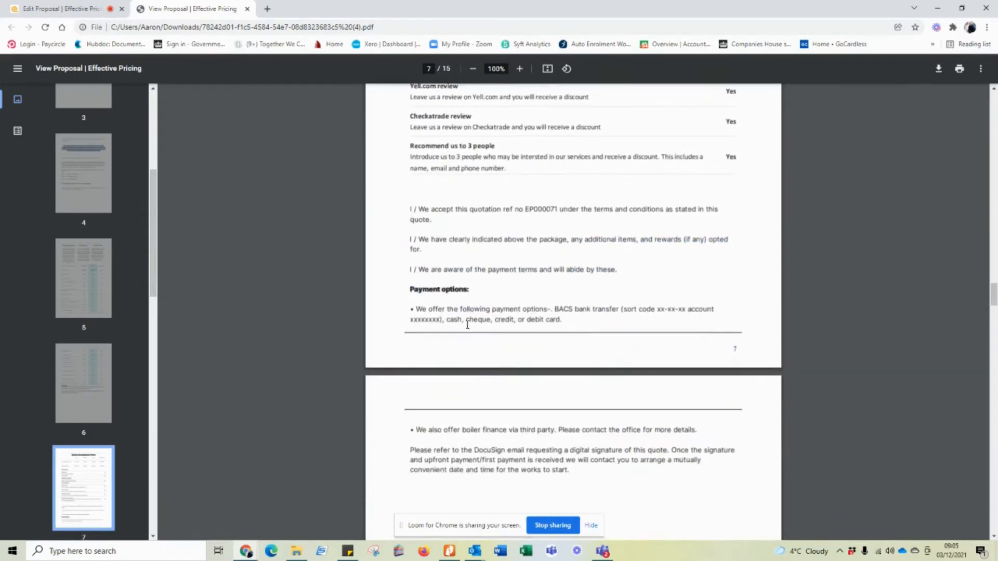
pyautogui.scroll(4, 551, 359)
pyautogui.scroll(5, 551, 351)
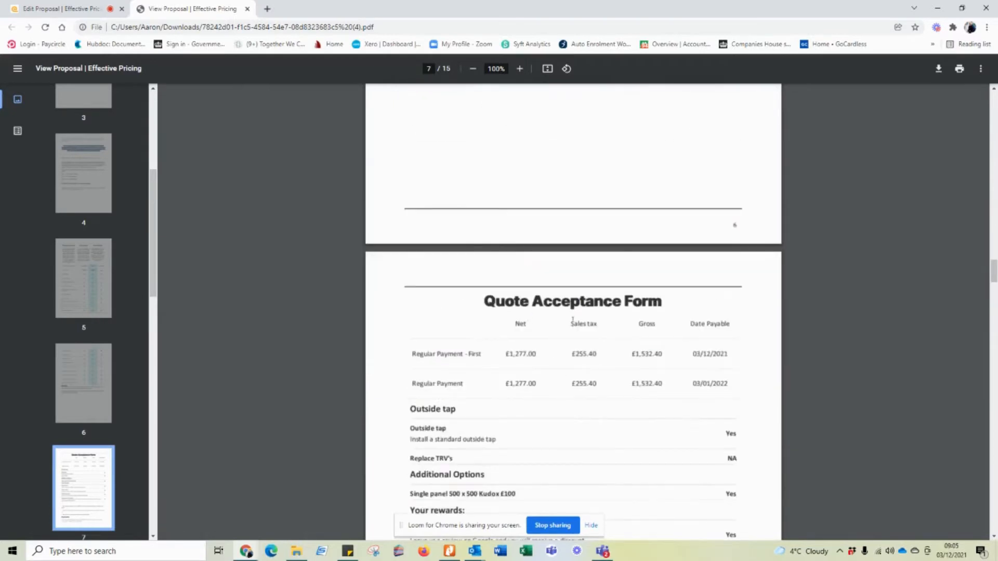
# - Review the warranties and guarantees, the appendix and the package explanations through the last page, and return to the proposal preview
pyautogui.scroll(-20, 573, 320)
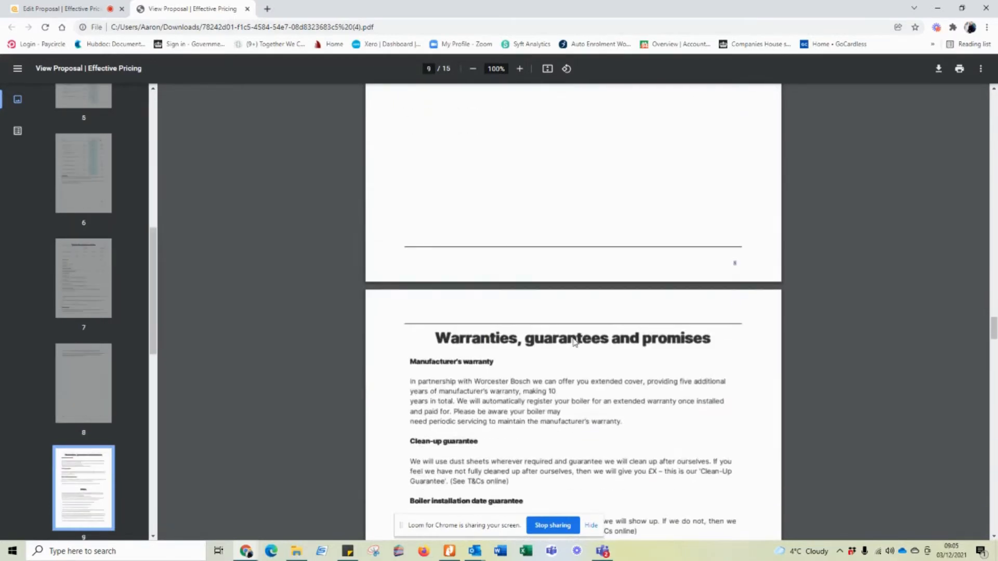
pyautogui.scroll(-4, 642, 339)
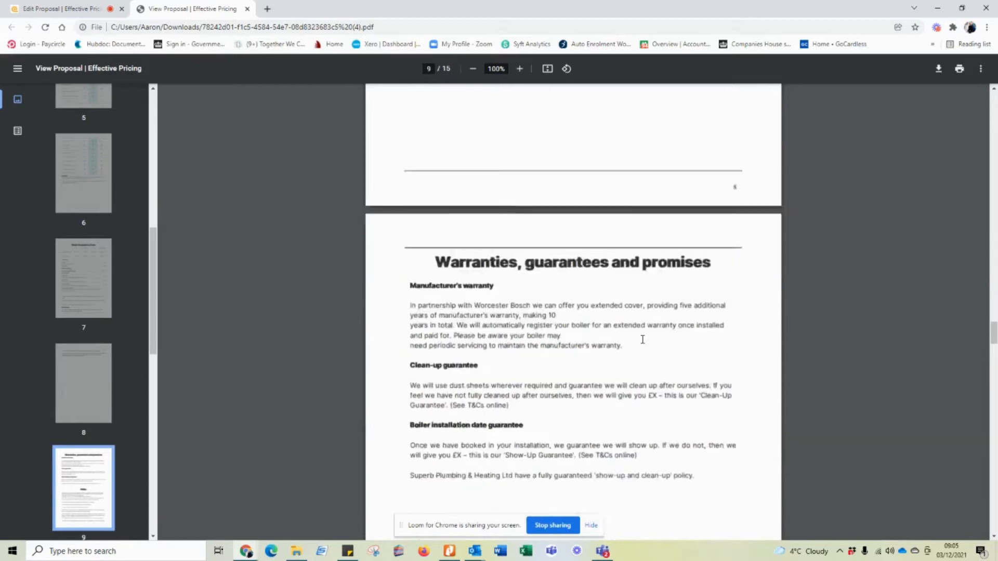
pyautogui.scroll(-4, 520, 379)
pyautogui.scroll(-17, 531, 372)
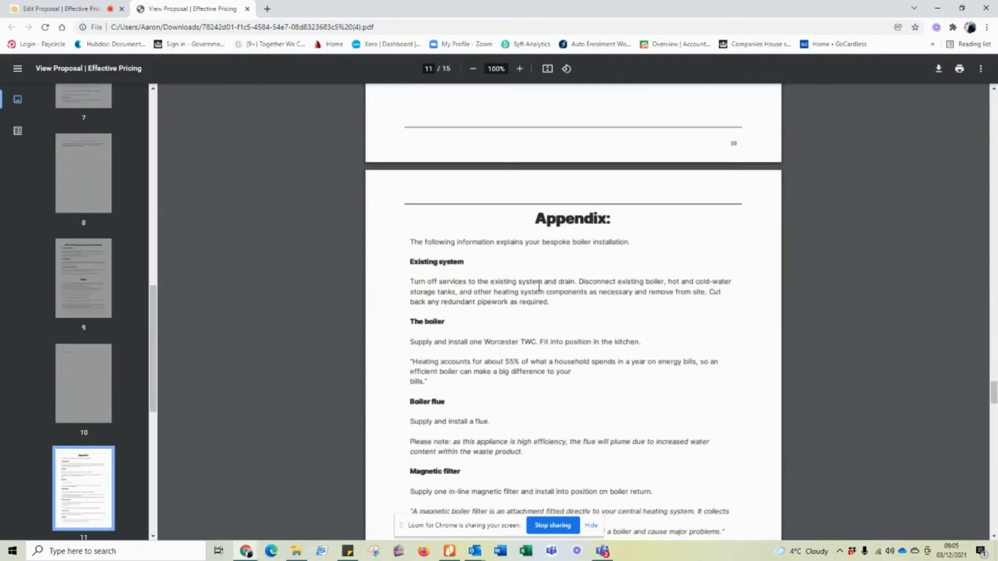
pyautogui.scroll(-5, 554, 293)
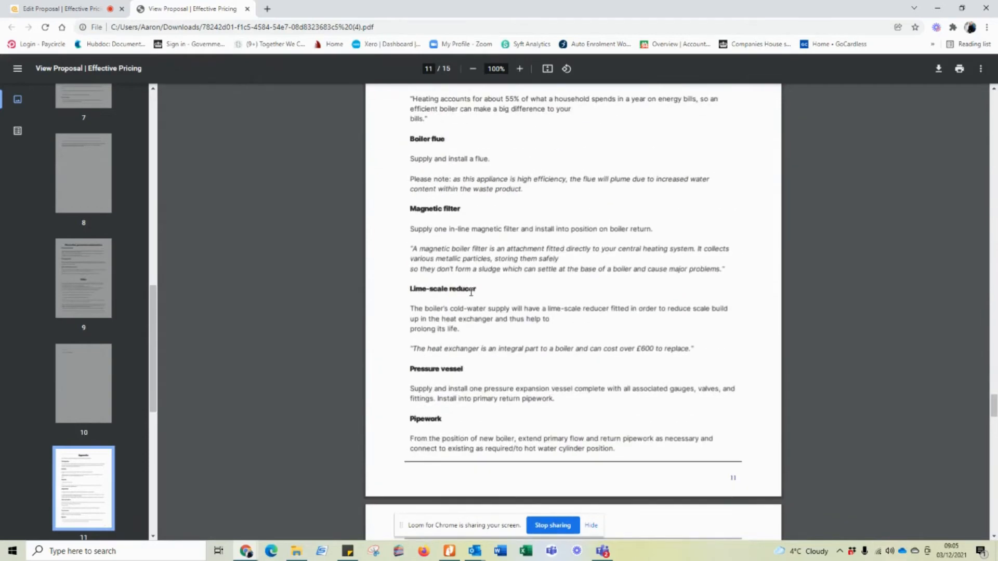
pyautogui.scroll(-12, 550, 291)
pyautogui.scroll(-5, 550, 292)
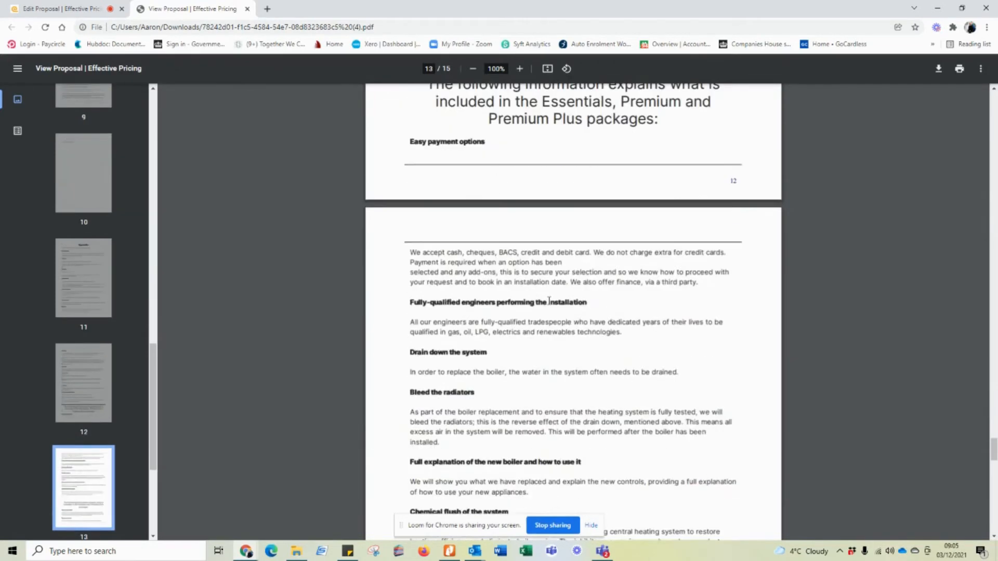
pyautogui.scroll(-5, 548, 309)
pyautogui.scroll(-16, 550, 316)
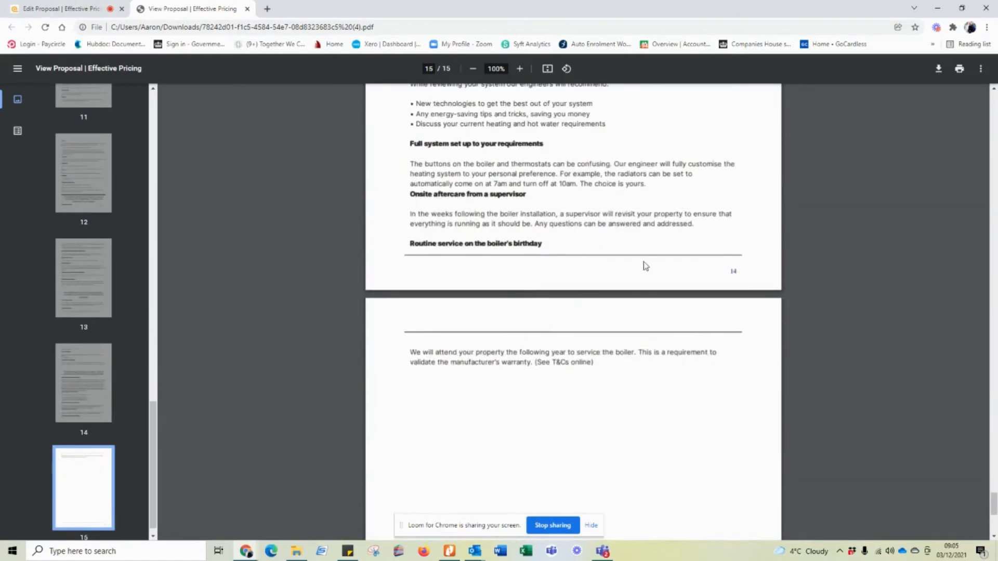
pyautogui.scroll(-5, 644, 266)
pyautogui.click(54, 7)
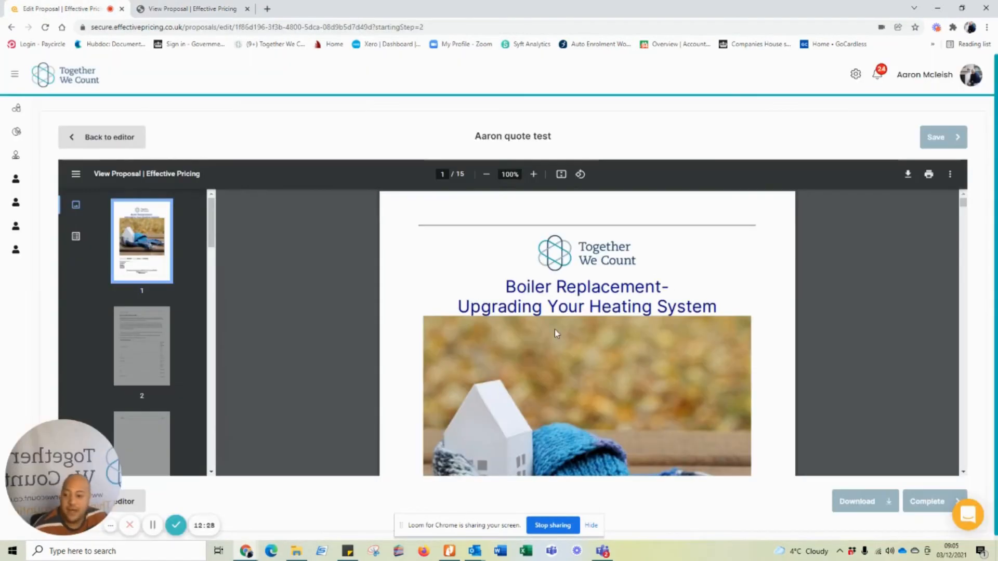